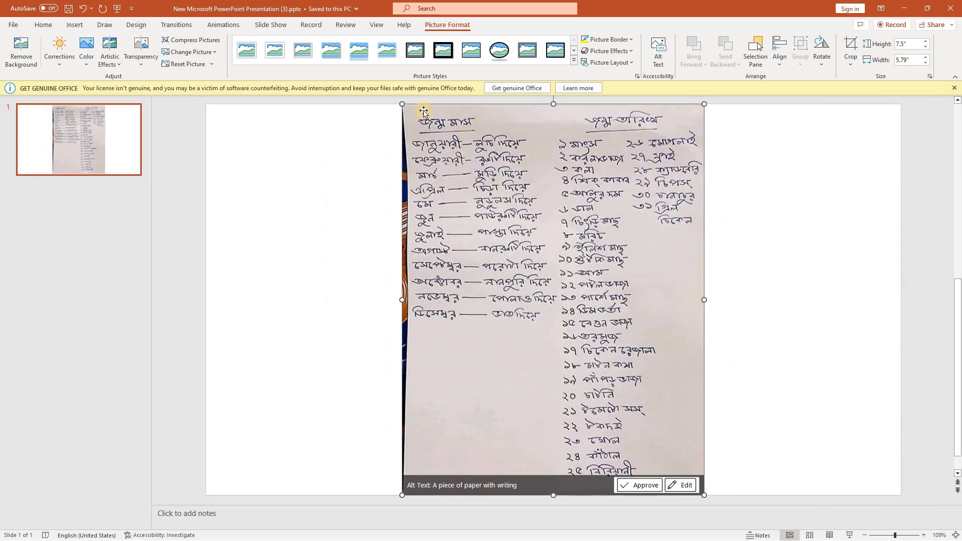
Shrink the picture proportionally to about 6.02" high by 4.65" wide and centre it on the slide
left_click_drag(402, 105, 451, 193)
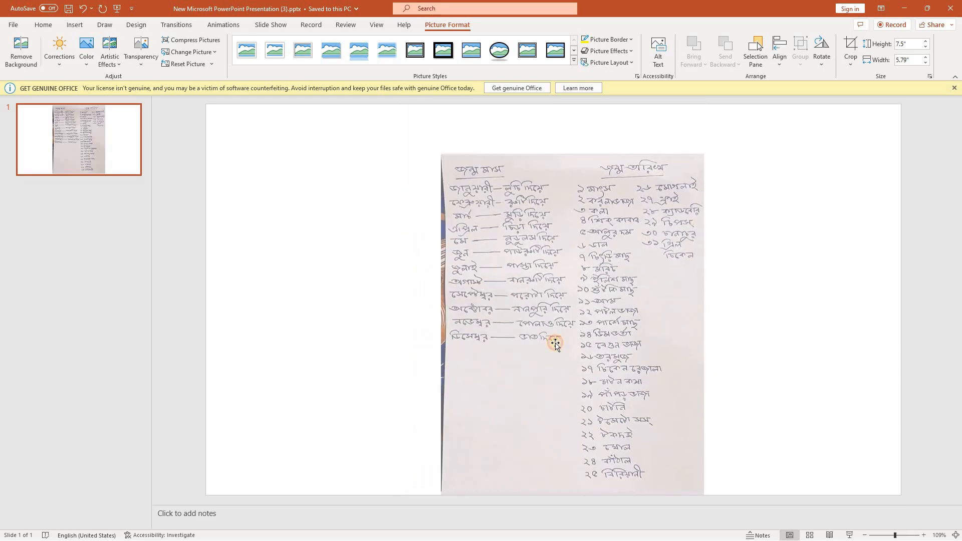
left_click_drag(609, 370, 579, 336)
left_click_drag(575, 300, 577, 293)
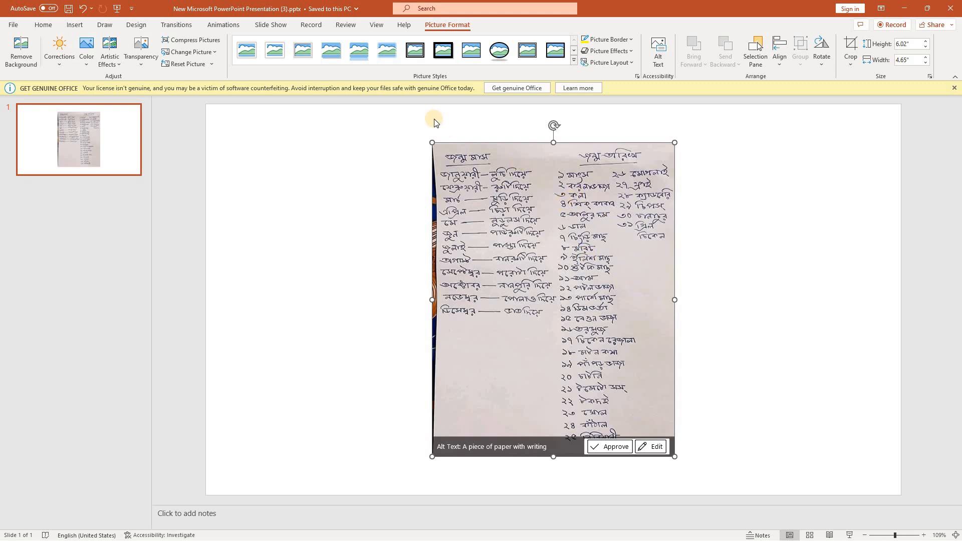
Apply the white beveled frame picture style to the picture
left_click(358, 50)
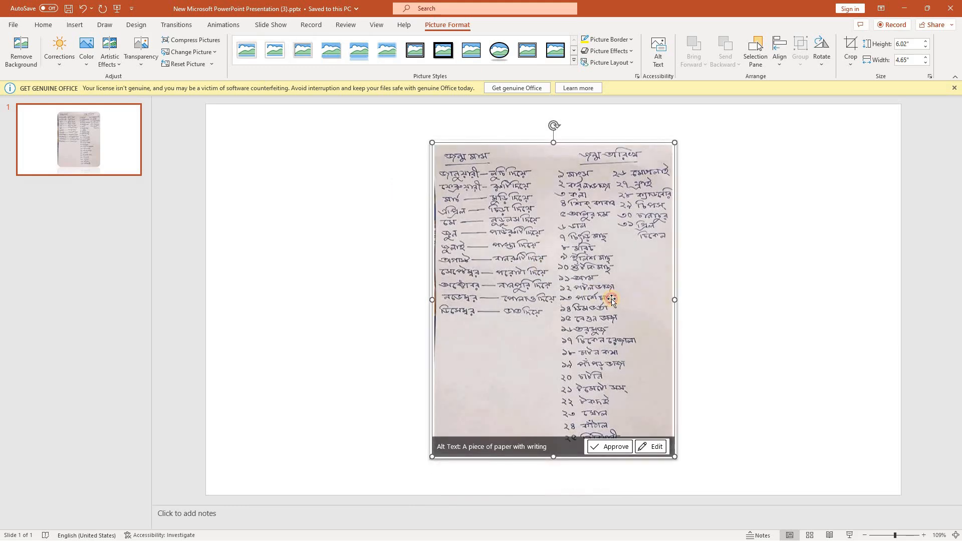
left_click(467, 136)
left_click(443, 159)
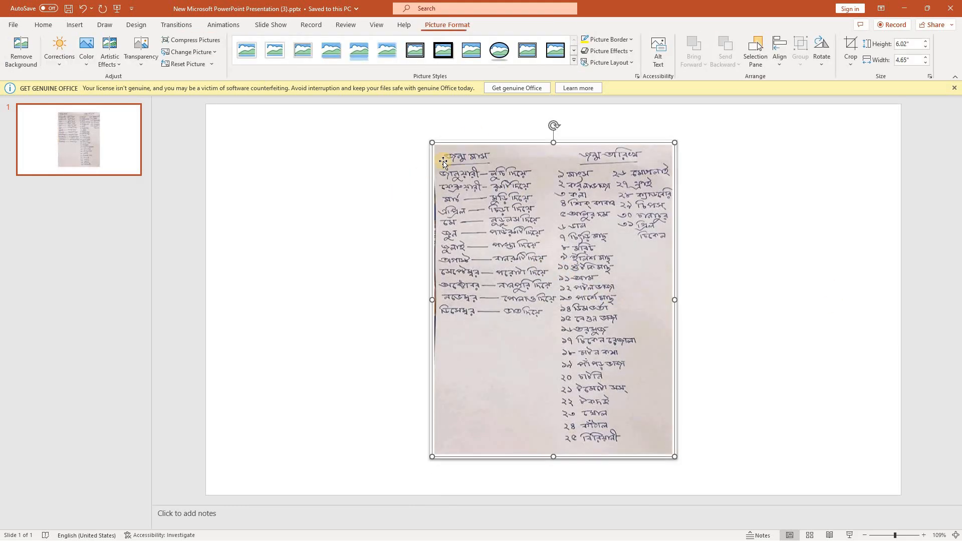
Open the picture's shadow settings and apply the bottom-left inner shadow preset
left_click(637, 77)
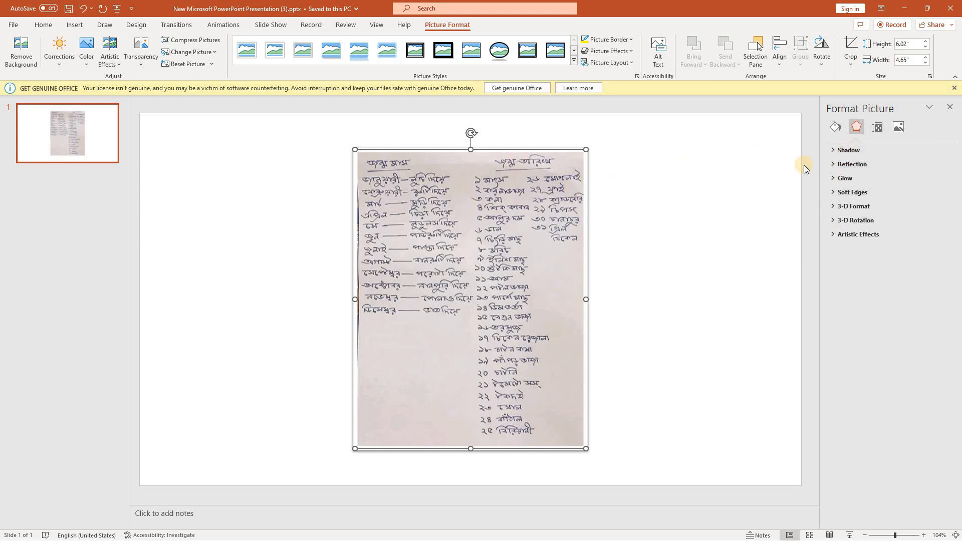
left_click(846, 150)
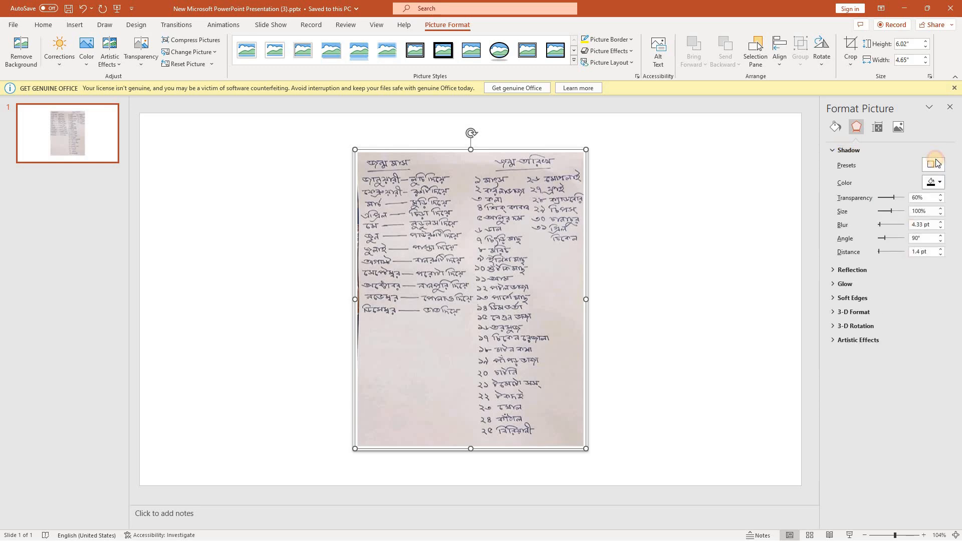
left_click(933, 164)
left_click(888, 410)
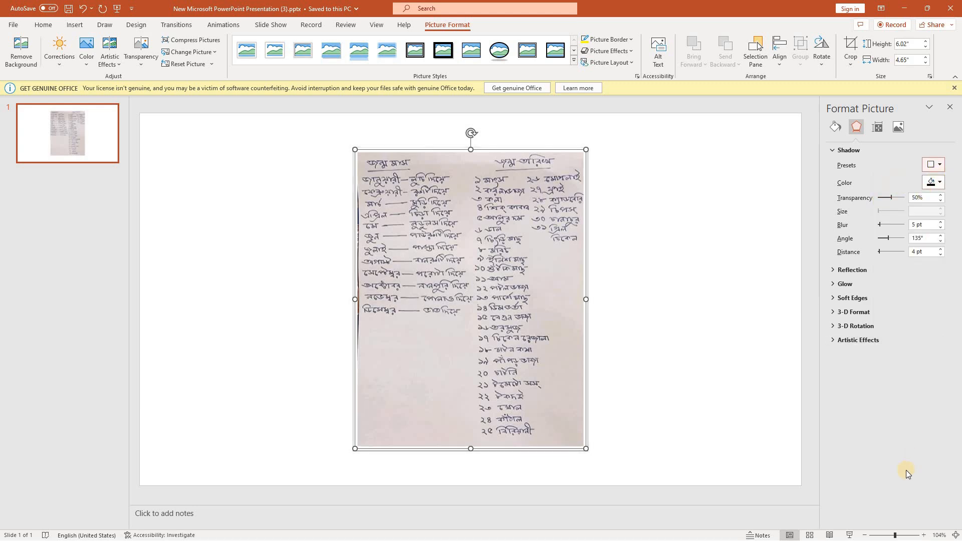
Try the below and upper-left perspective shadow presets, shifting the picture slightly to the right after each
left_click(936, 166)
left_click(944, 453)
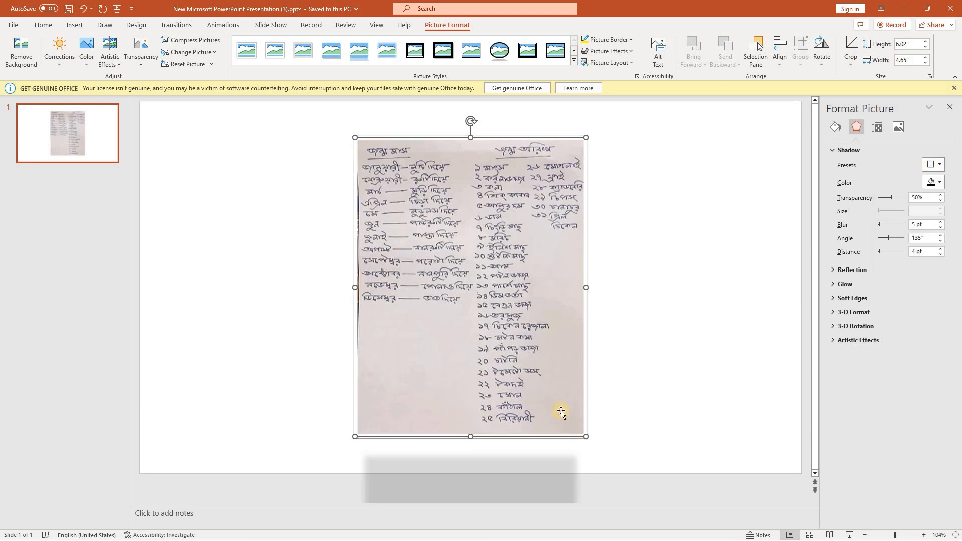
left_click_drag(530, 364, 558, 348)
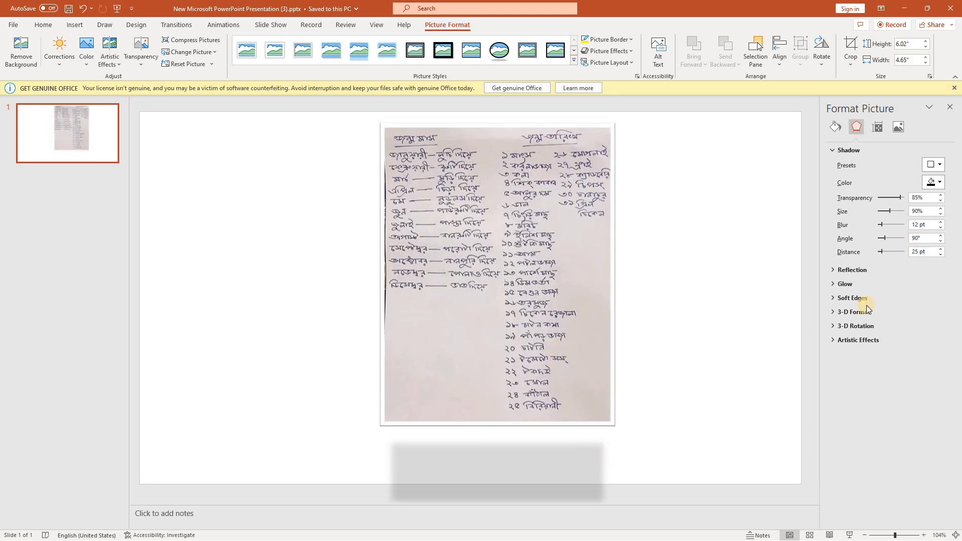
left_click(933, 165)
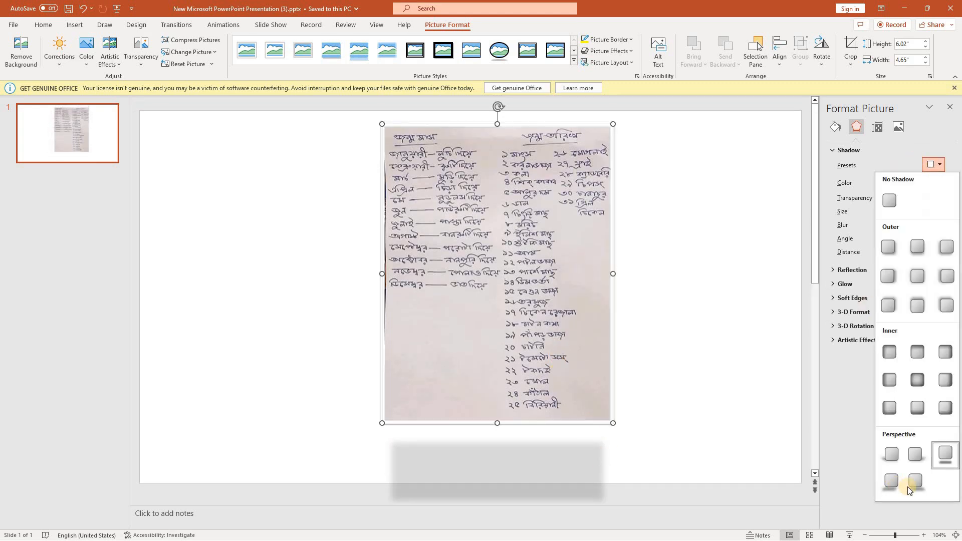
left_click(537, 300)
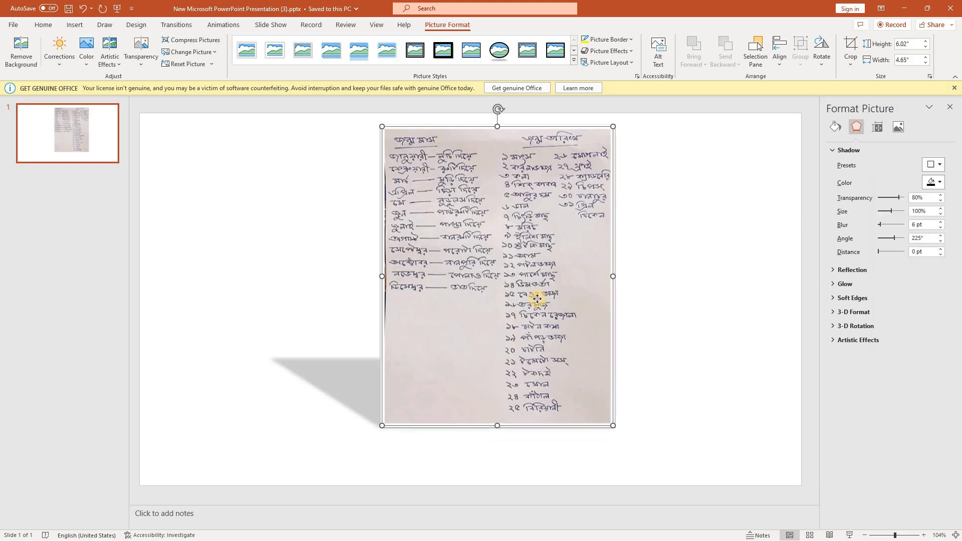
left_click_drag(555, 305, 575, 306)
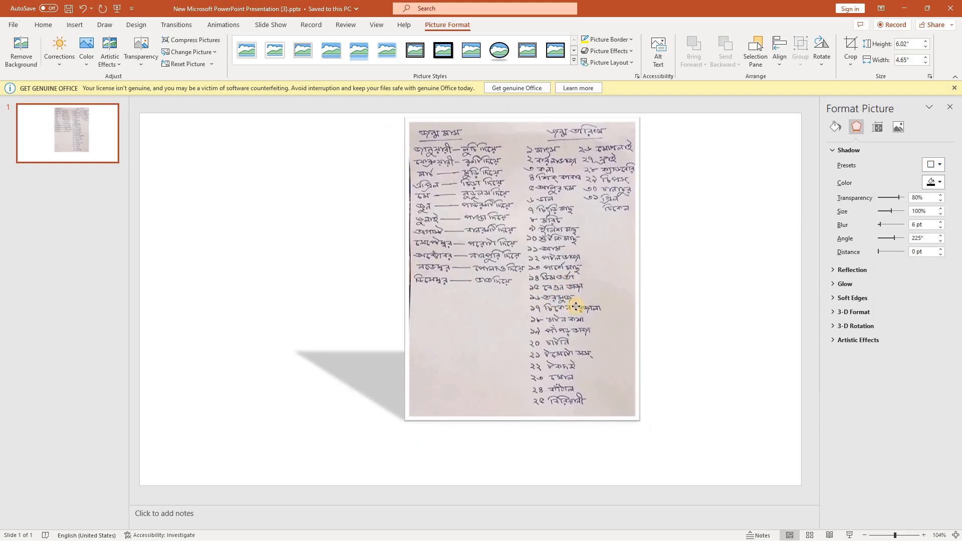
Apply the lower-right perspective shadow preset and move the picture back to the middle of the slide
left_click(930, 165)
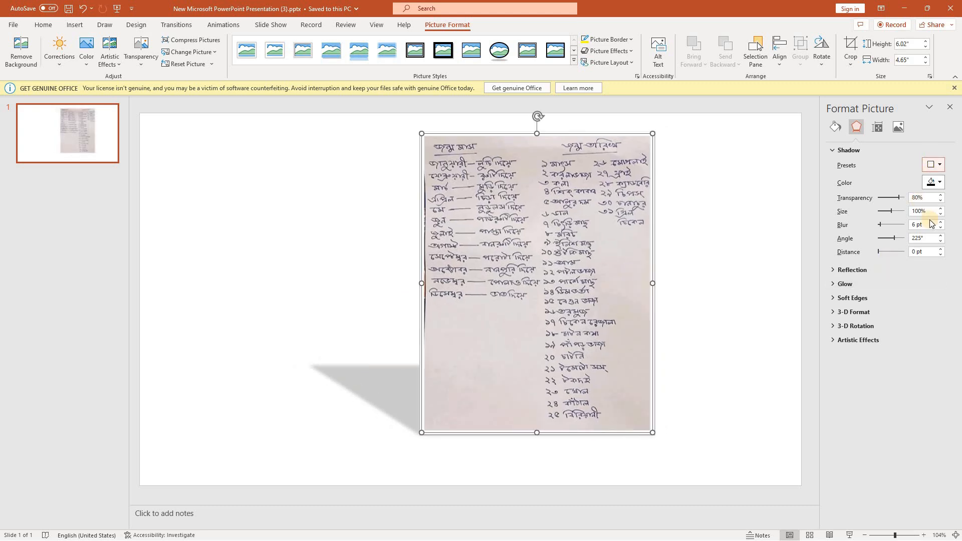
left_click(914, 485)
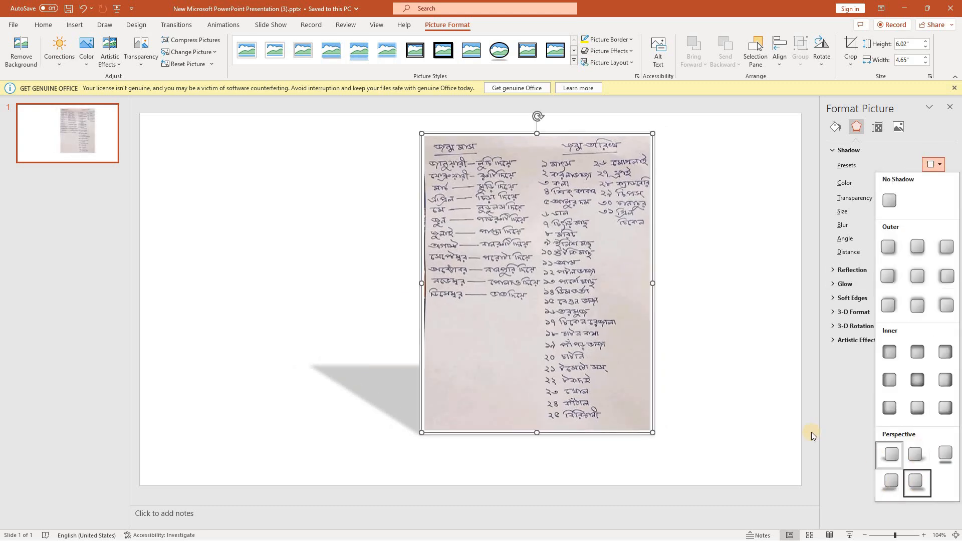
left_click_drag(605, 328, 530, 314)
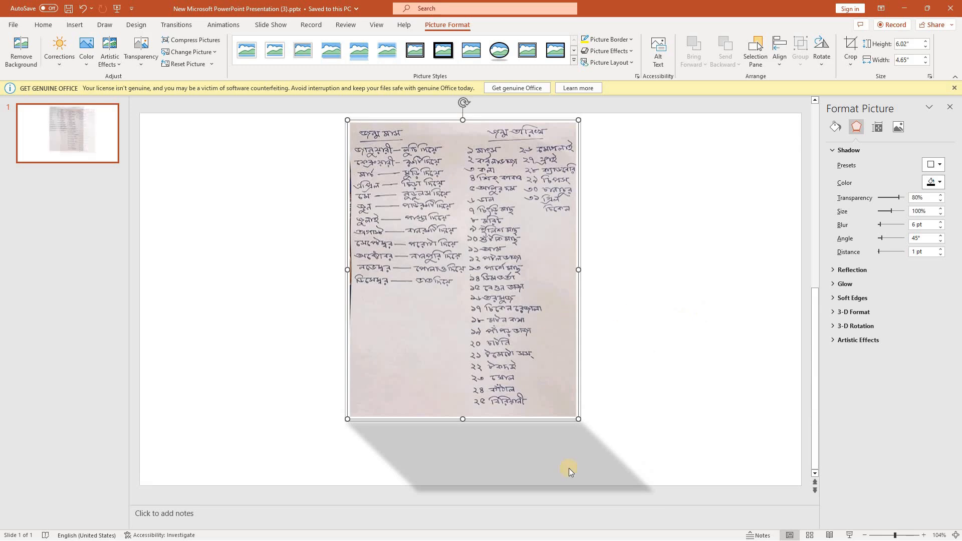
left_click(898, 199)
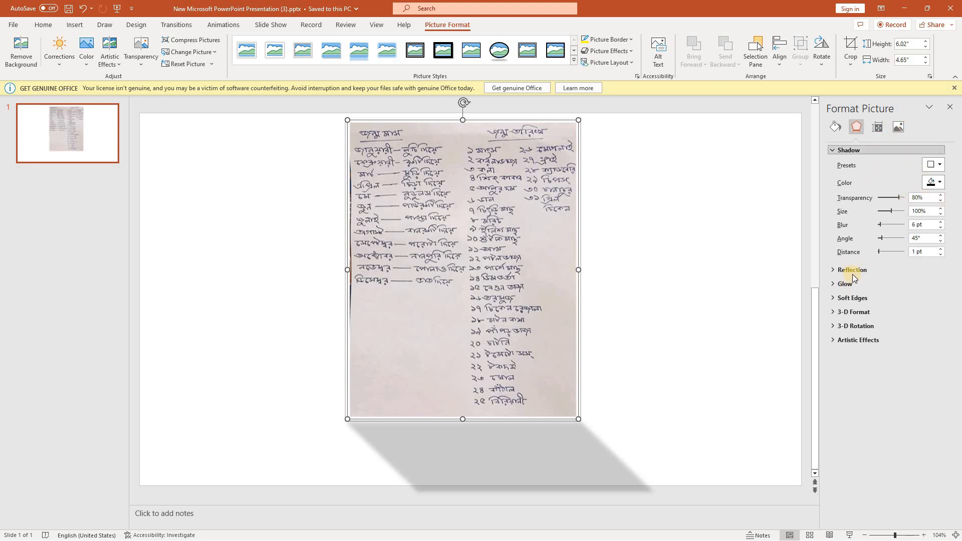
Add the half reflection variation with an 8 pt offset to the picture
left_click(872, 271)
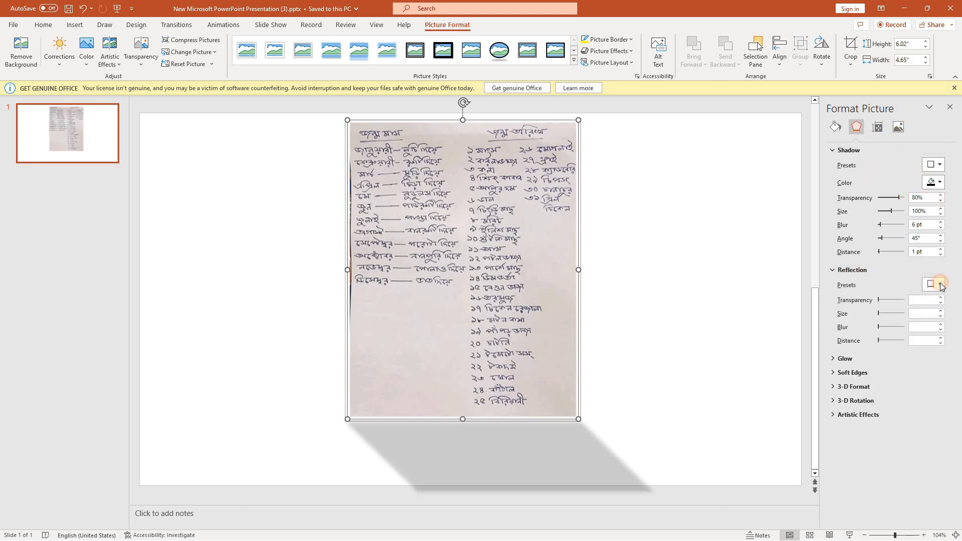
left_click(940, 283)
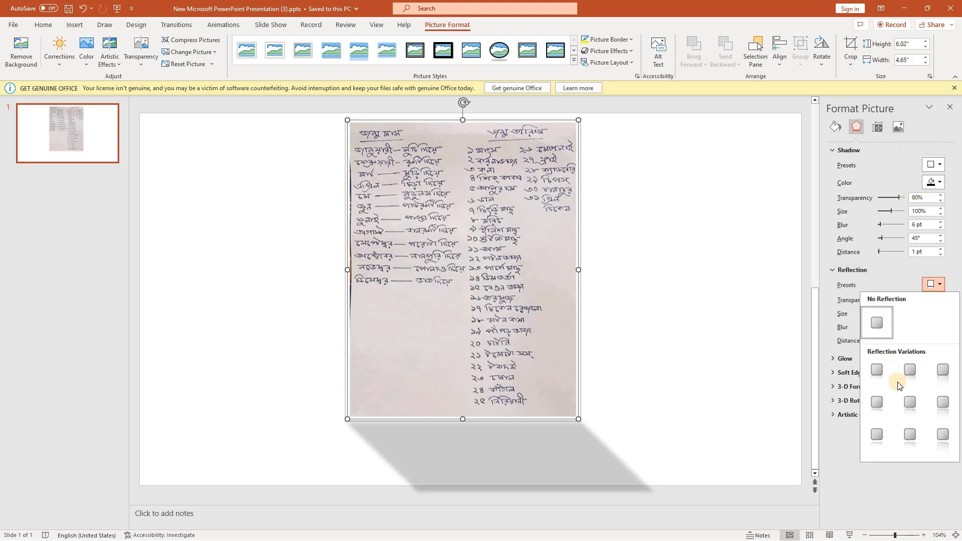
left_click(906, 445)
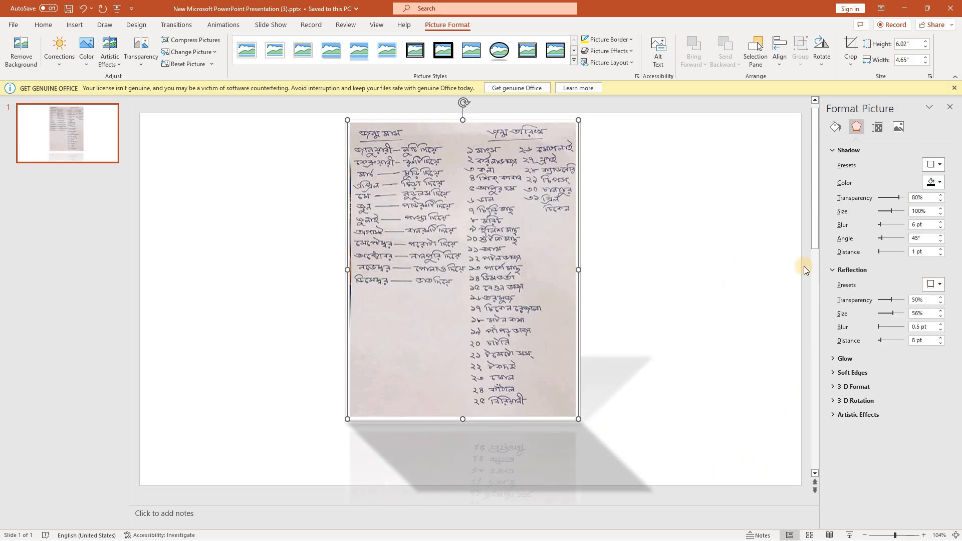
Set the reflection's blur to 0 pt
left_click(939, 304)
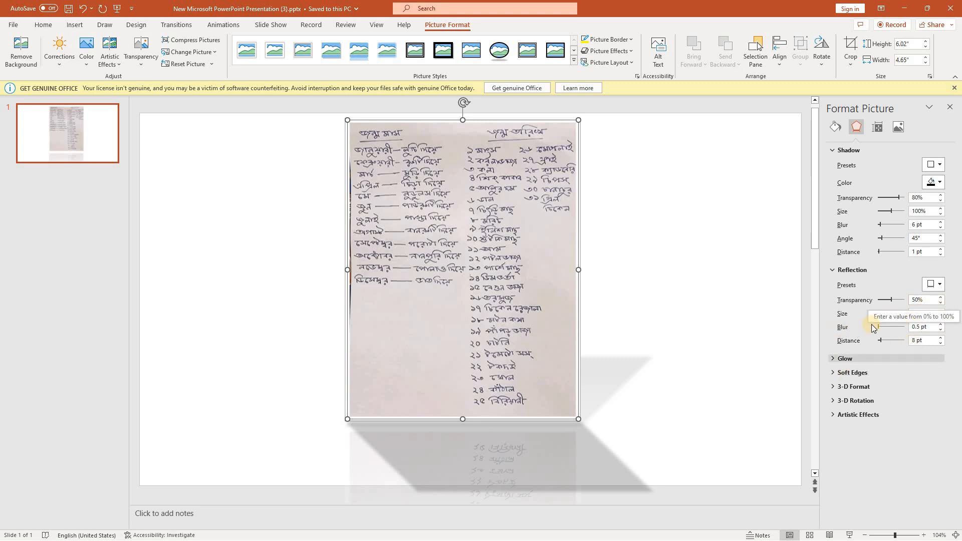
left_click_drag(878, 327, 512, 461)
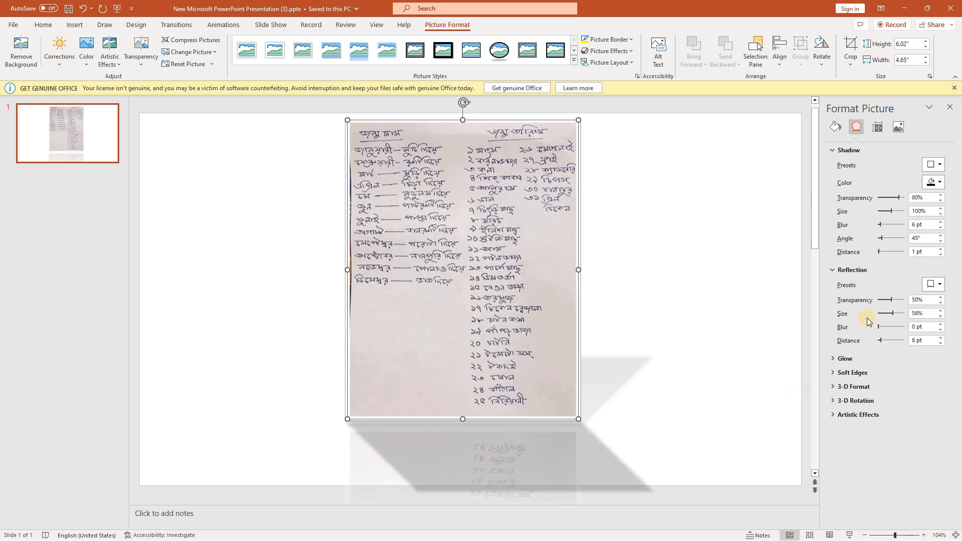
left_click_drag(880, 329, 834, 381)
left_click_drag(874, 330, 860, 331)
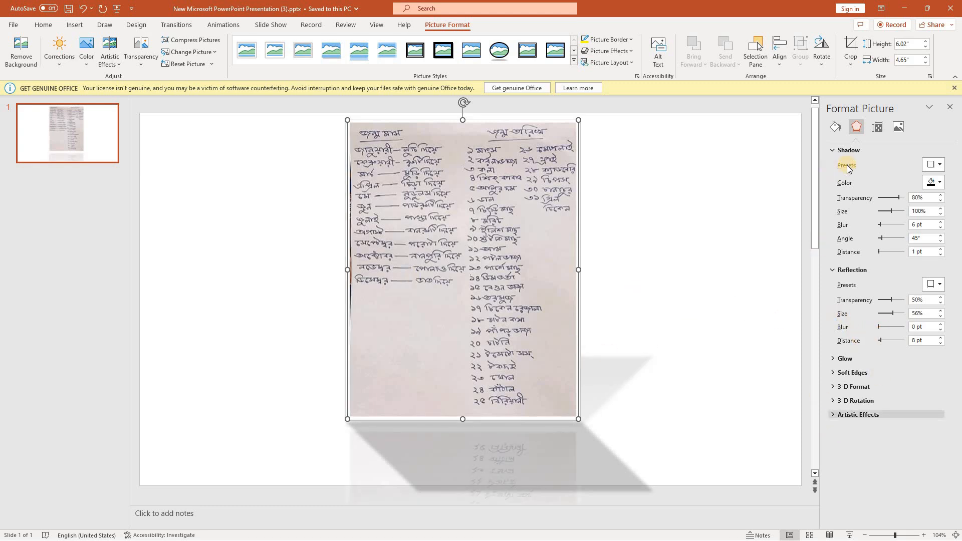
Add a yellow glow to the picture with a size of 33 pt and a transparency of 86%
left_click(858, 358)
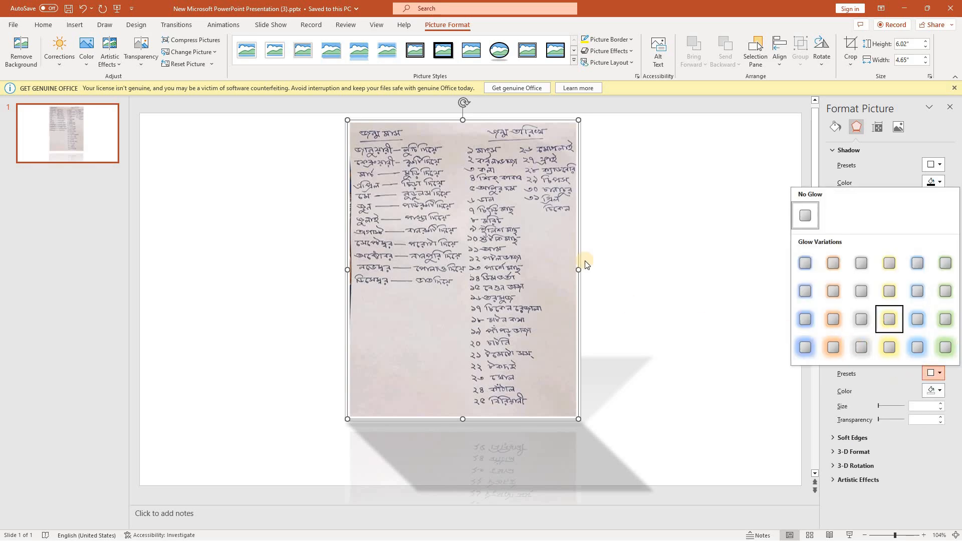
left_click(887, 316)
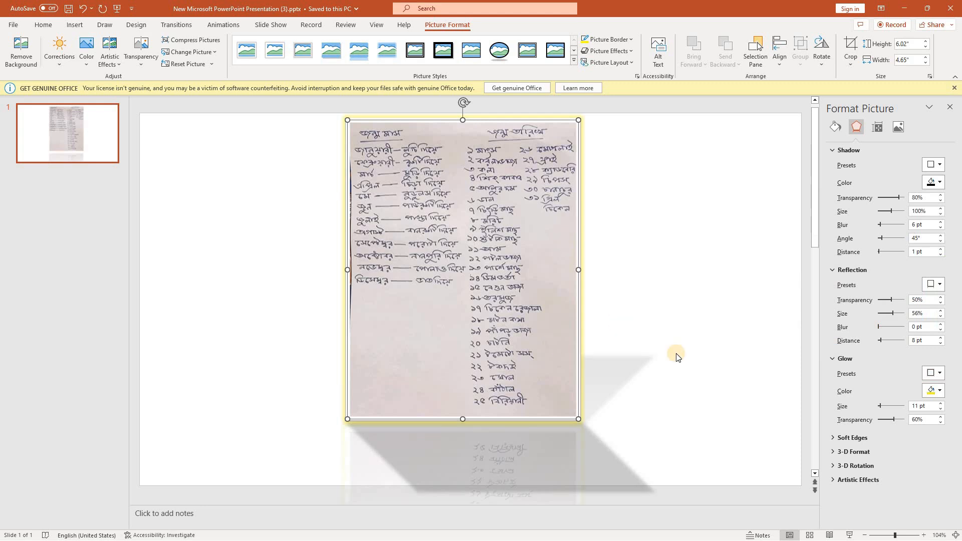
left_click(883, 406)
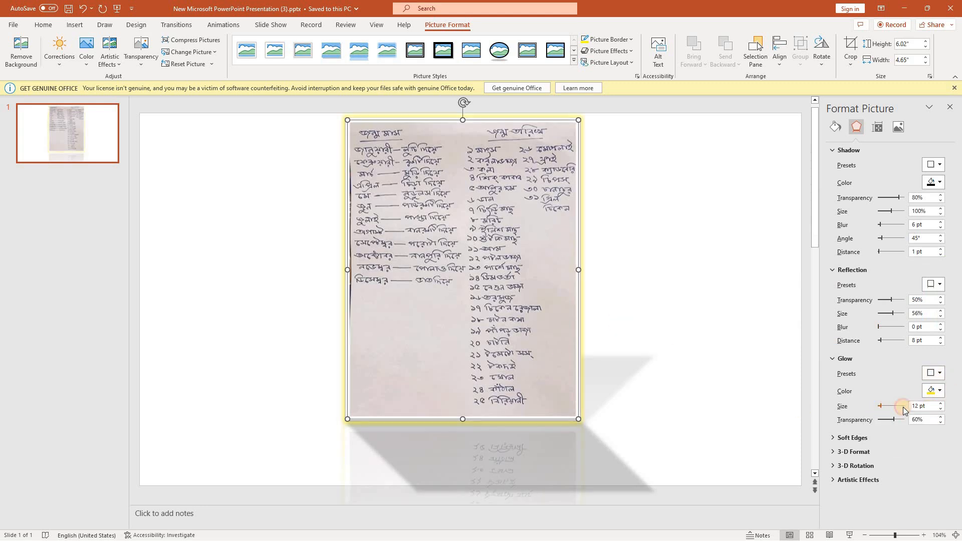
left_click_drag(904, 410, 849, 428)
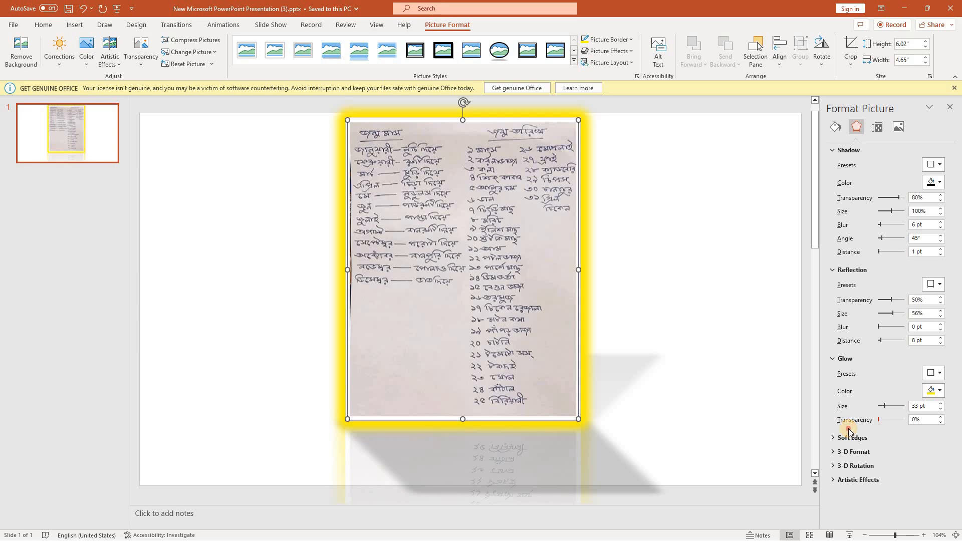
left_click_drag(895, 433, 900, 432)
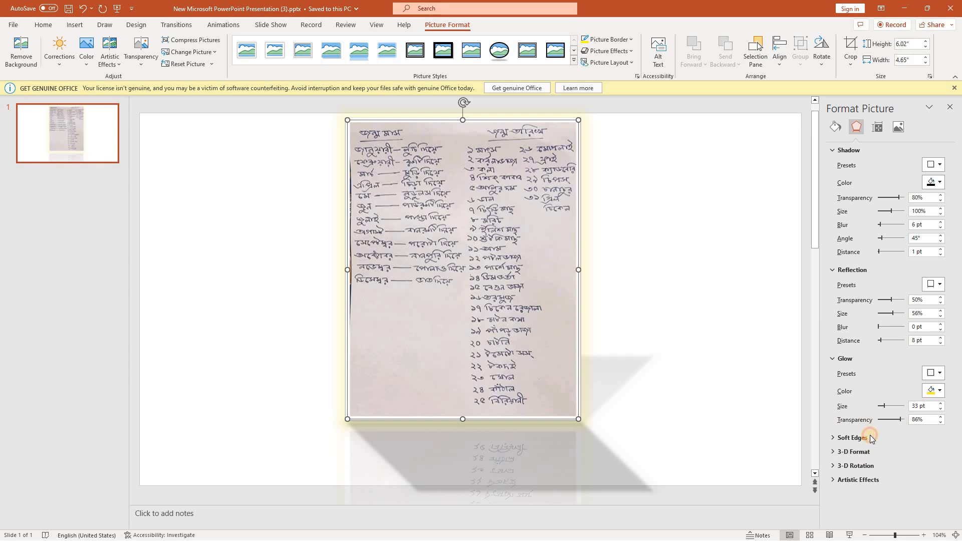
Apply the 5 pt soft edges preset, check the picture unselected, and select it again
left_click(893, 440)
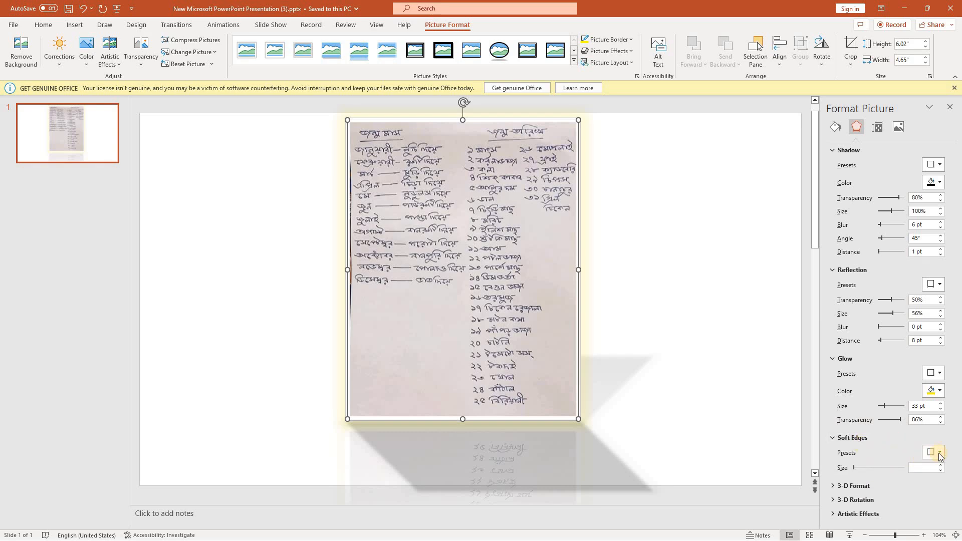
left_click(939, 453)
left_click(949, 409)
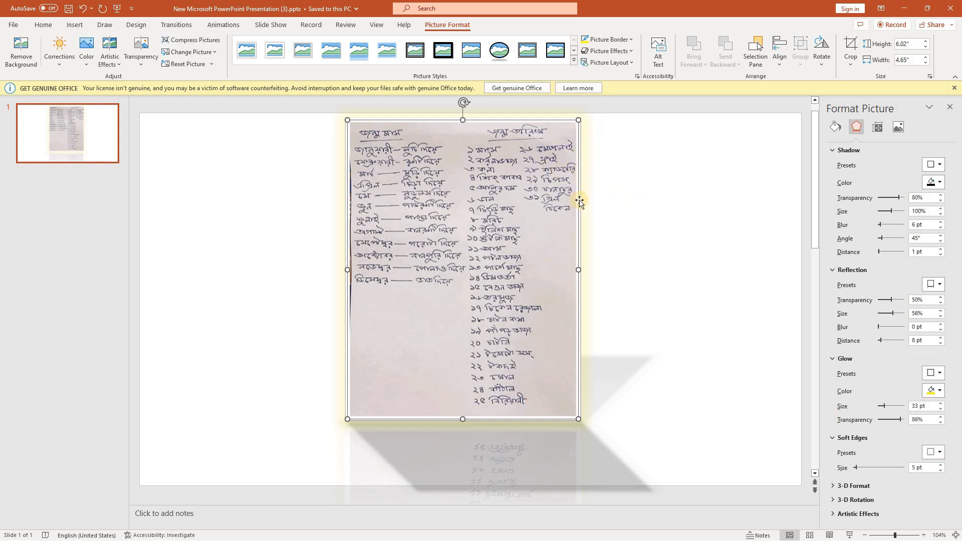
left_click(784, 257)
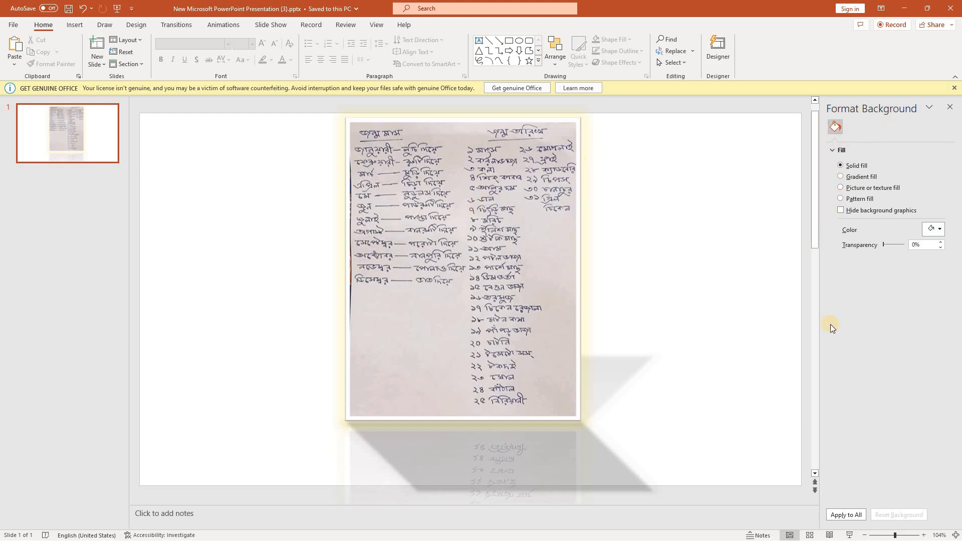
left_click(526, 281)
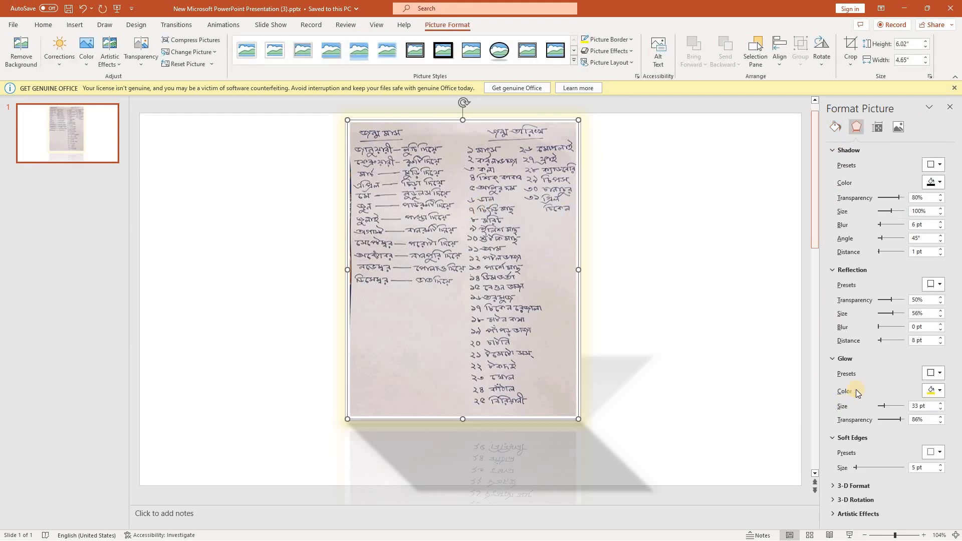
Set the picture's 3-D material to the first Translucent option and move the picture to the right on the slide
left_click(854, 485)
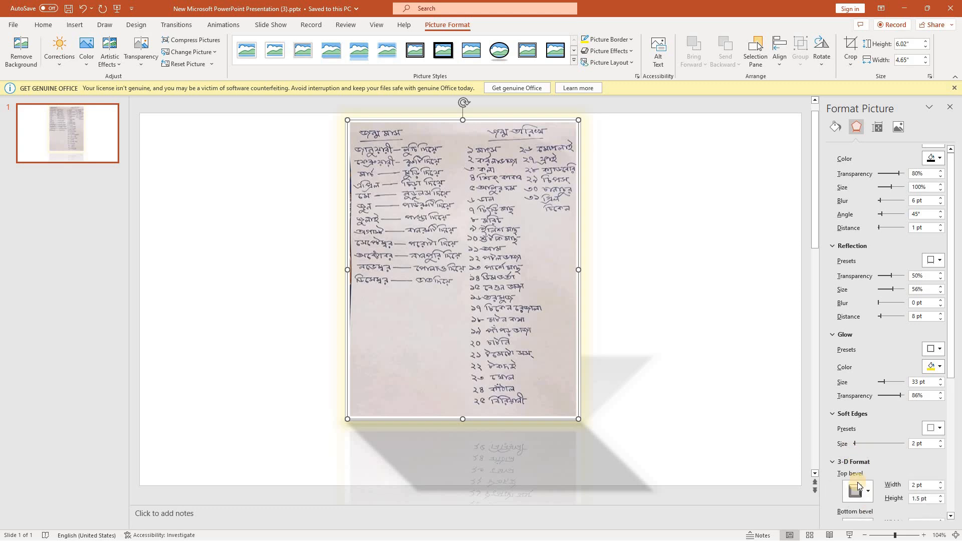
left_click(866, 438)
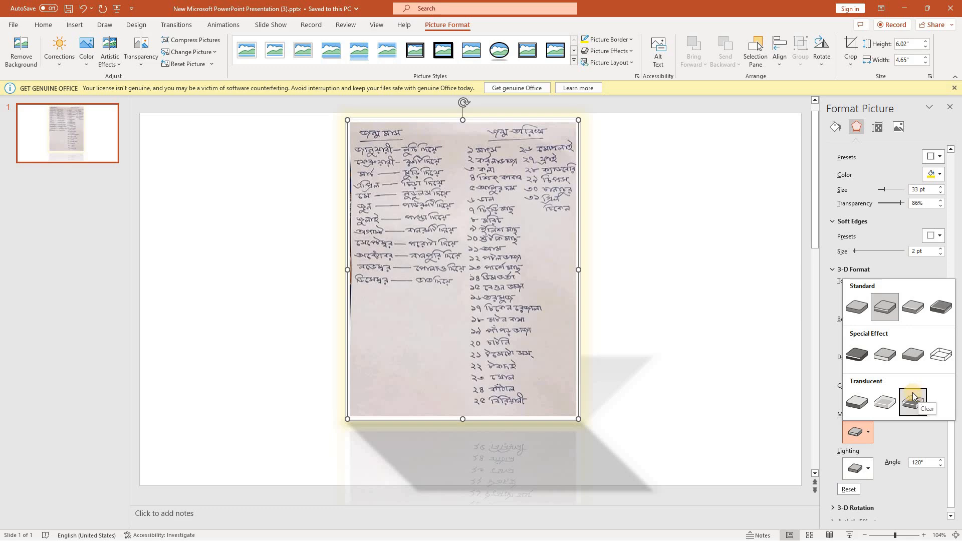
left_click(855, 402)
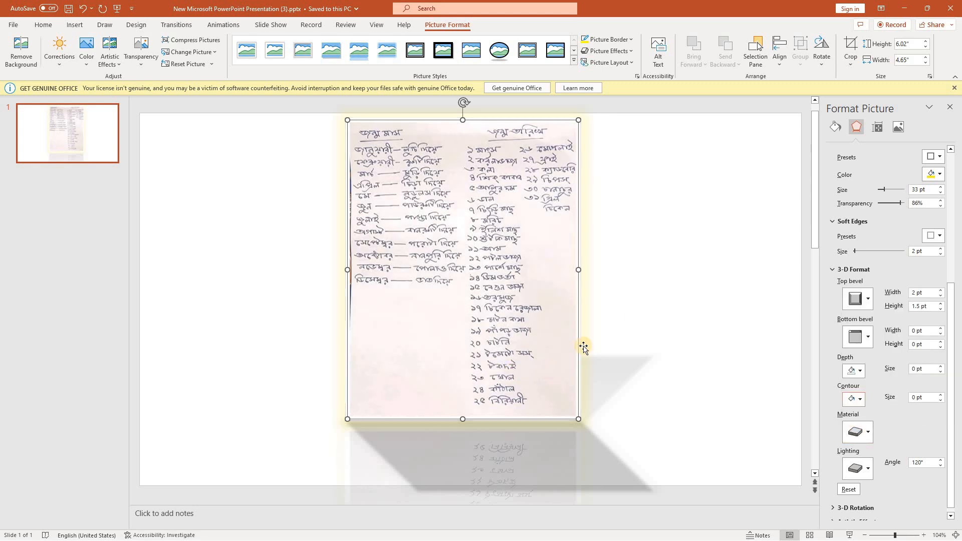
left_click_drag(576, 346, 656, 344)
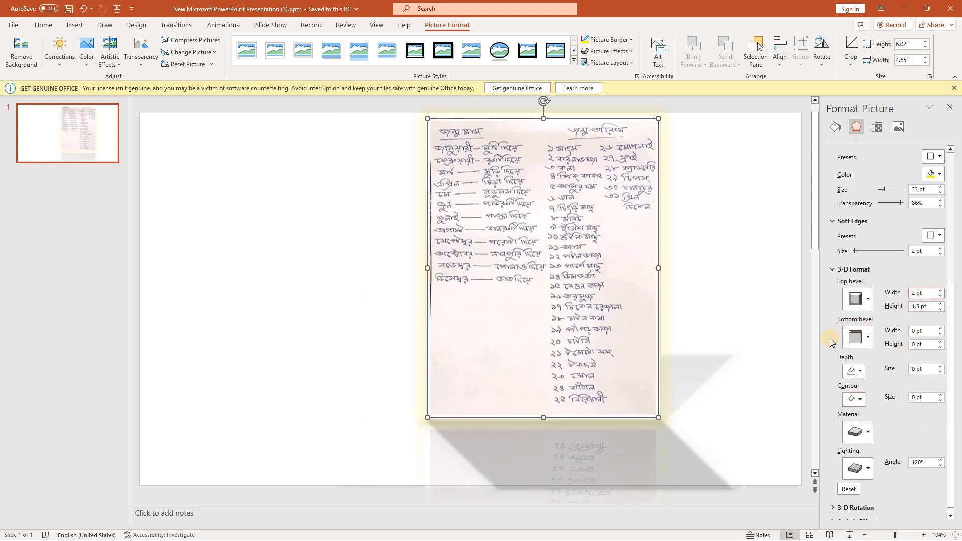
Set the height of the picture's top bevel to 50 pt
left_click(858, 336)
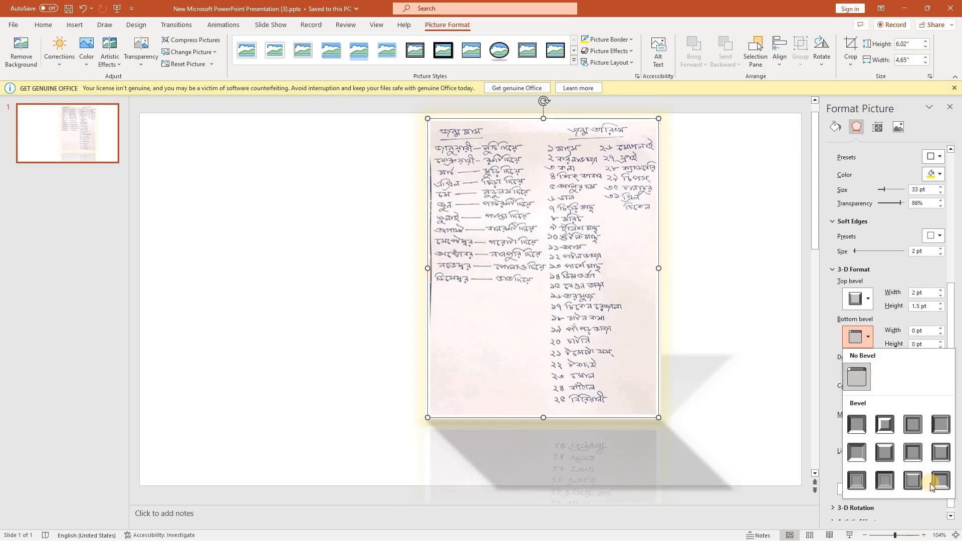
left_click(898, 317)
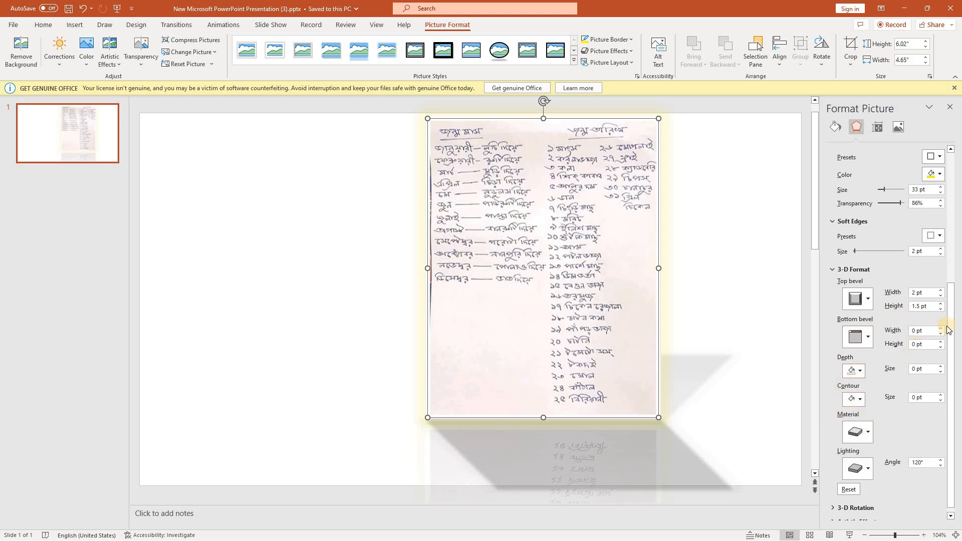
left_click(940, 308)
left_click(941, 308)
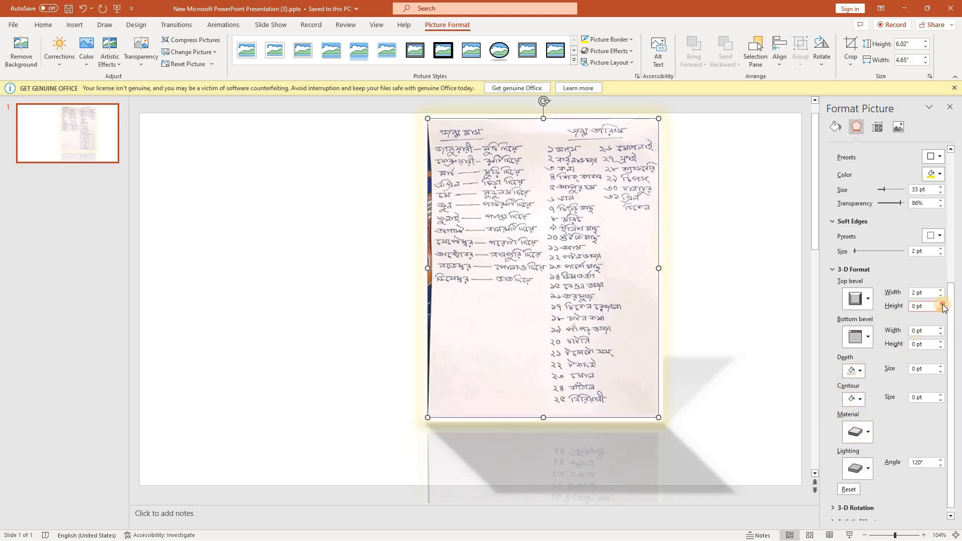
left_click(941, 304)
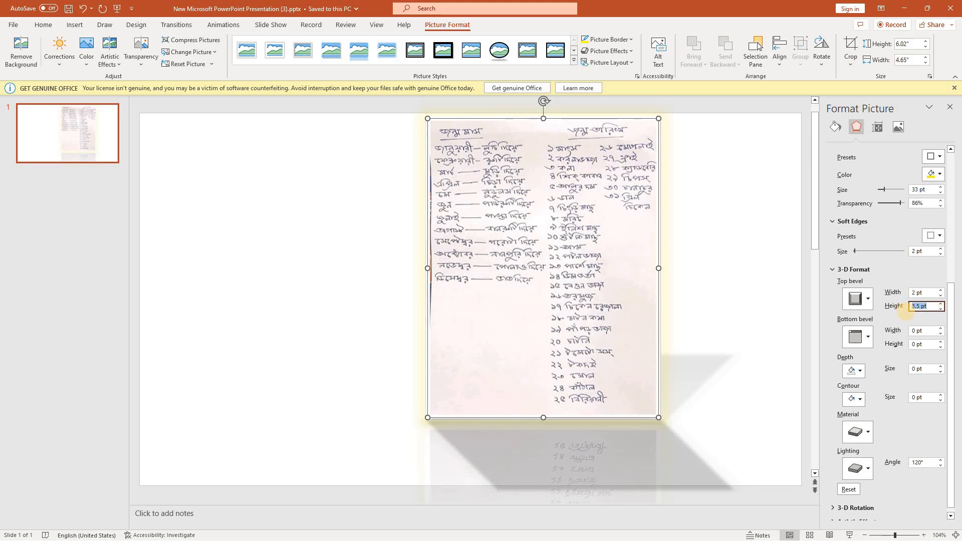
type("50")
key("Return")
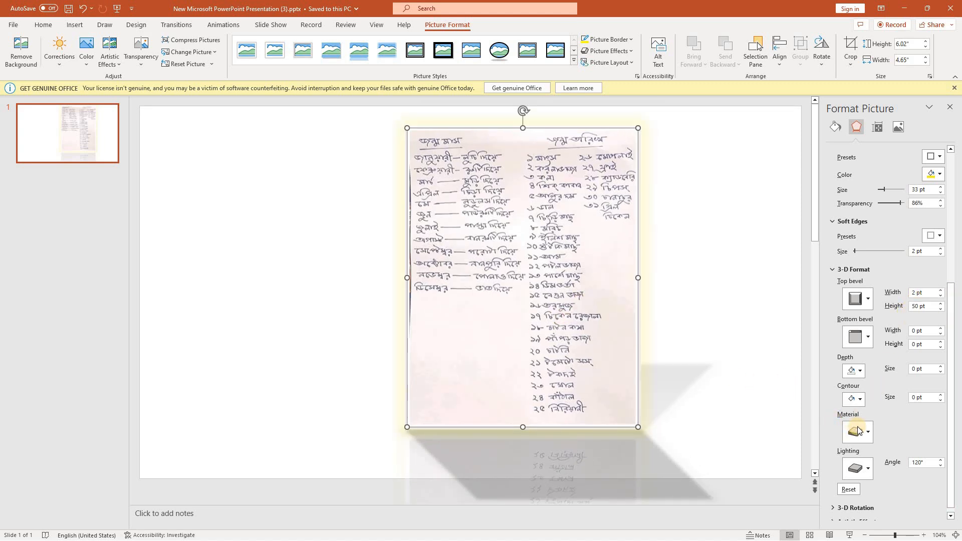
Choose a different 3-D material for the picture and move it left towards the middle of the slide
left_click(858, 429)
left_click(912, 307)
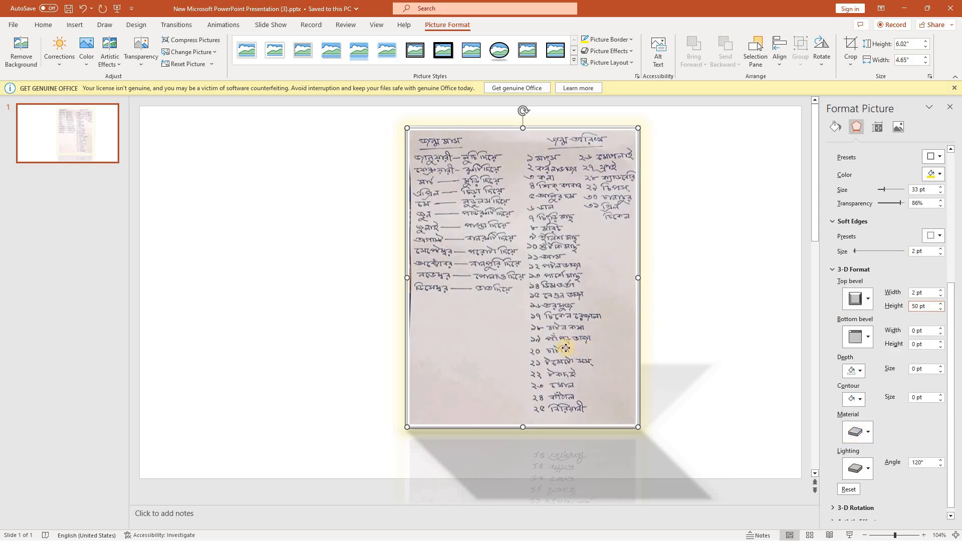
left_click_drag(566, 348, 513, 348)
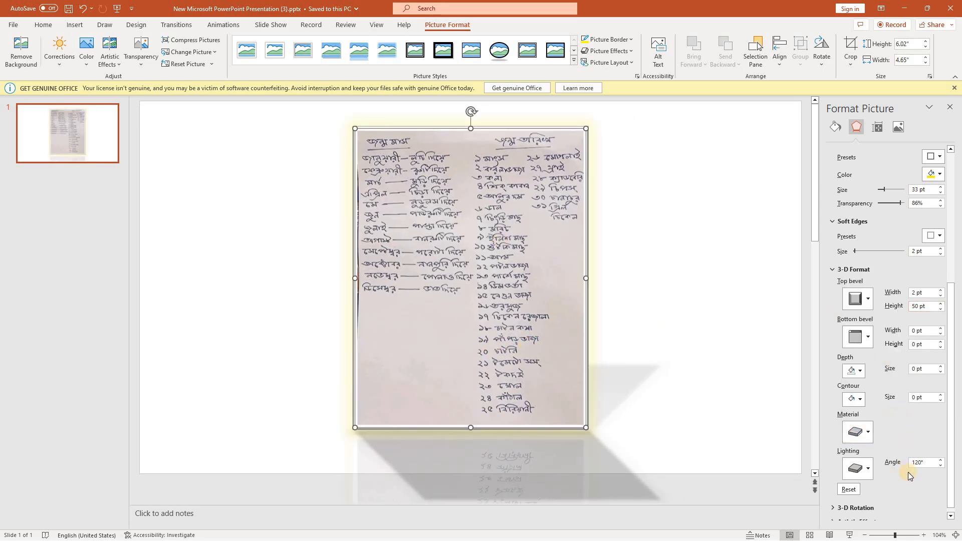
Apply the 3-D rotation preset with X 325.5°, Y 8.1°, Z 2.9° and 80° perspective, and move the picture down and right
scroll(864, 498, "down", 1)
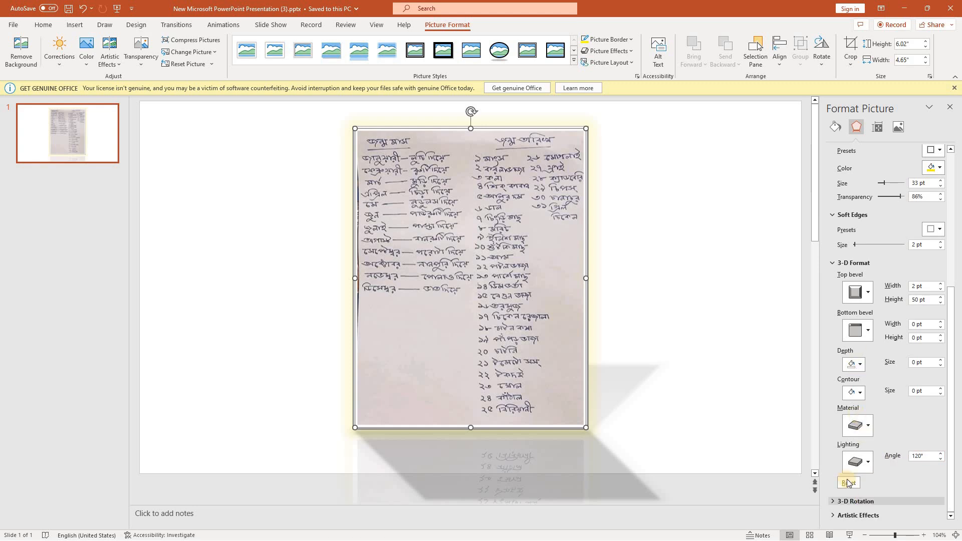
left_click(851, 501)
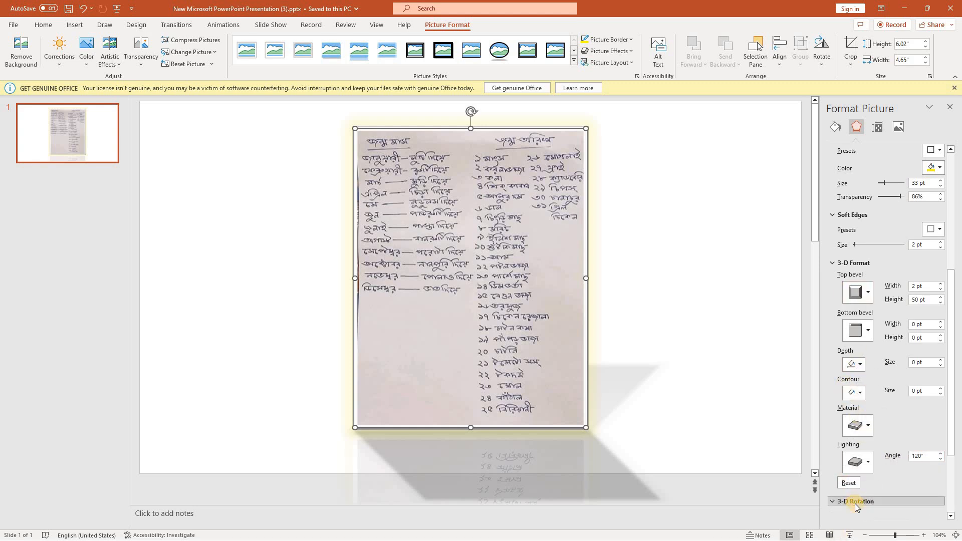
scroll(914, 401, "down", 5)
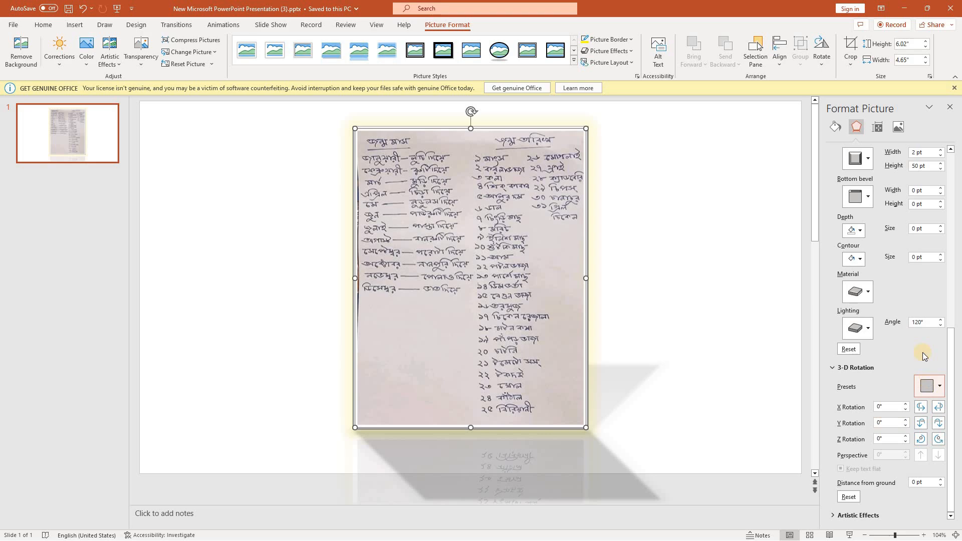
left_click(930, 386)
left_click(919, 318)
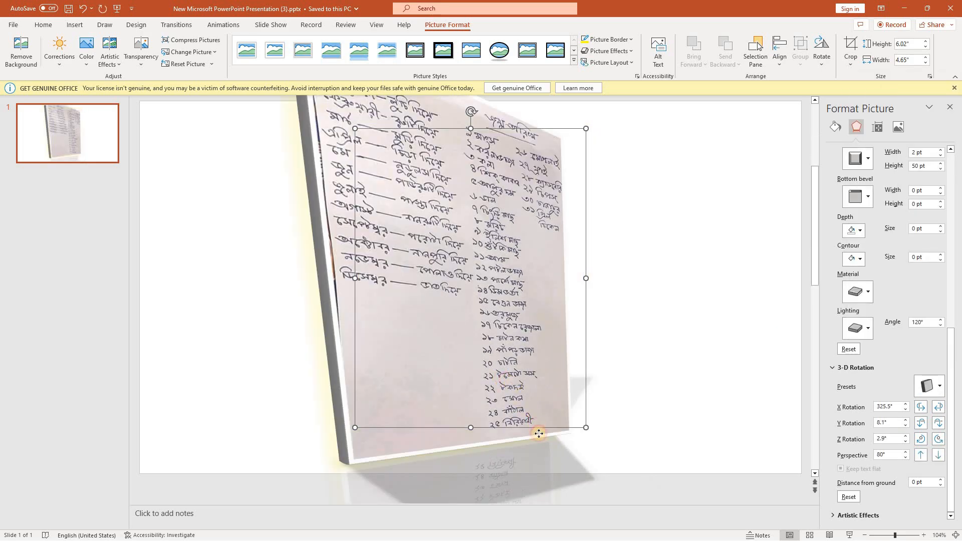
left_click_drag(550, 443, 574, 490)
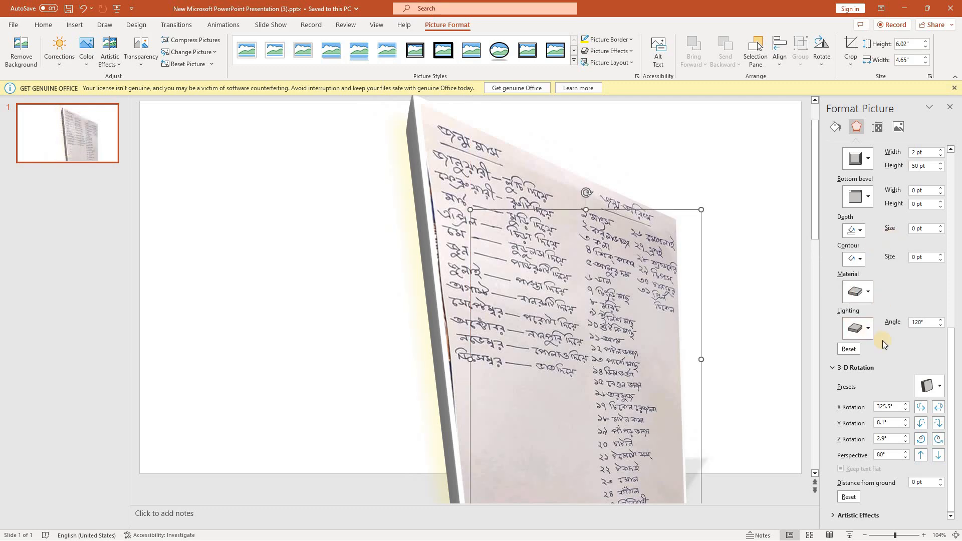
Apply the 3-D rotation preset with X 34.5°, Y 8.1°, Z 357.1° and 80° perspective, and move the picture towards the slide's middle
left_click(940, 384)
left_click(881, 317)
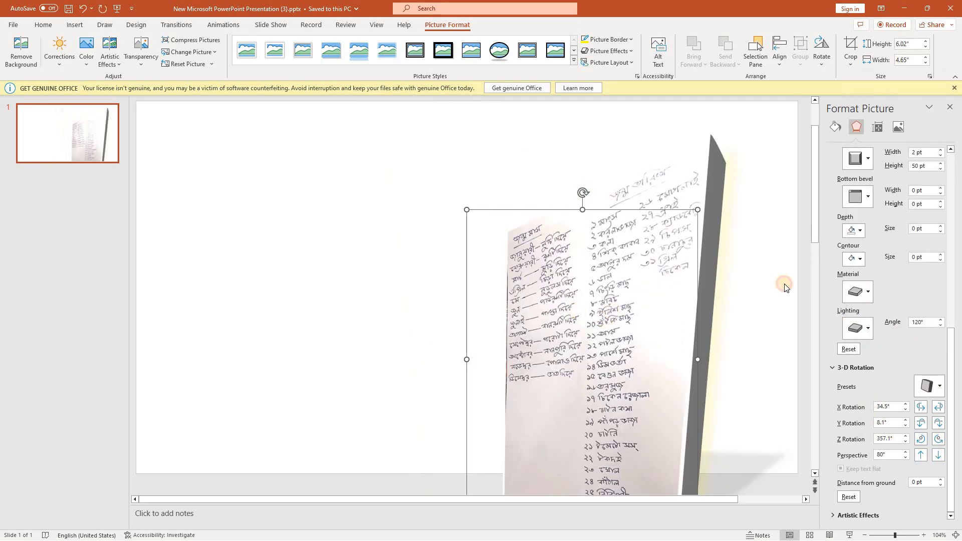
left_click(857, 291)
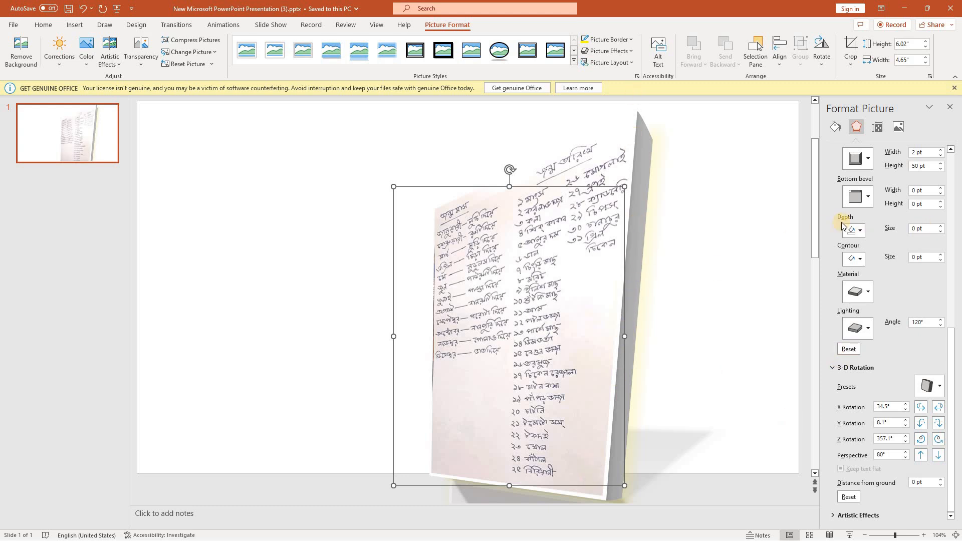
Give the picture the third first-row bottom bevel, 13 pt wide and 6 pt high, and a blue 3-D depth of 6 pt
left_click(865, 194)
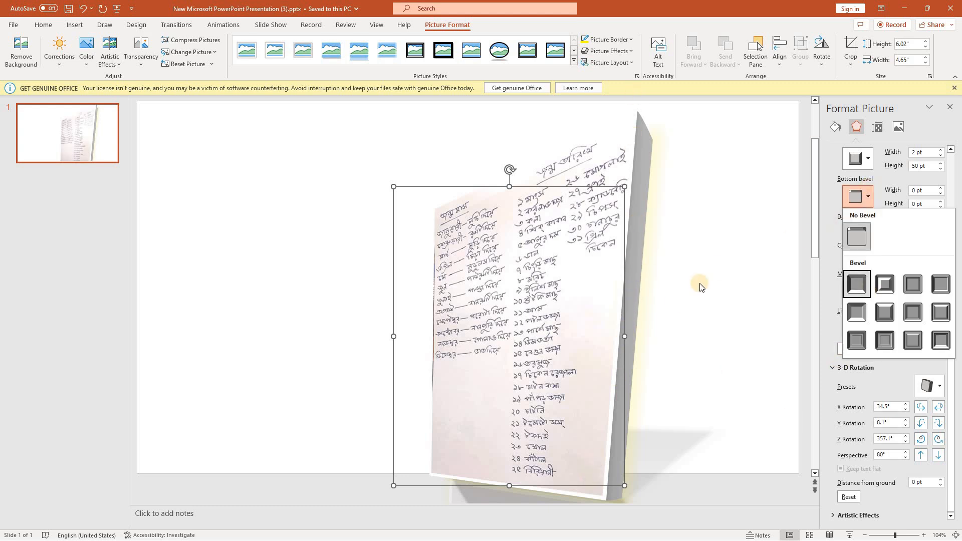
left_click(858, 284)
left_click(859, 196)
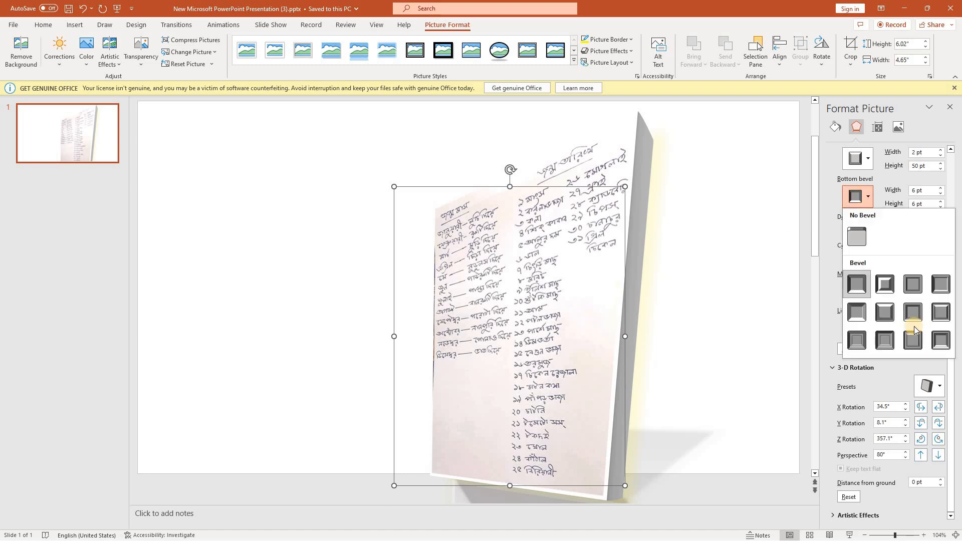
left_click(911, 293)
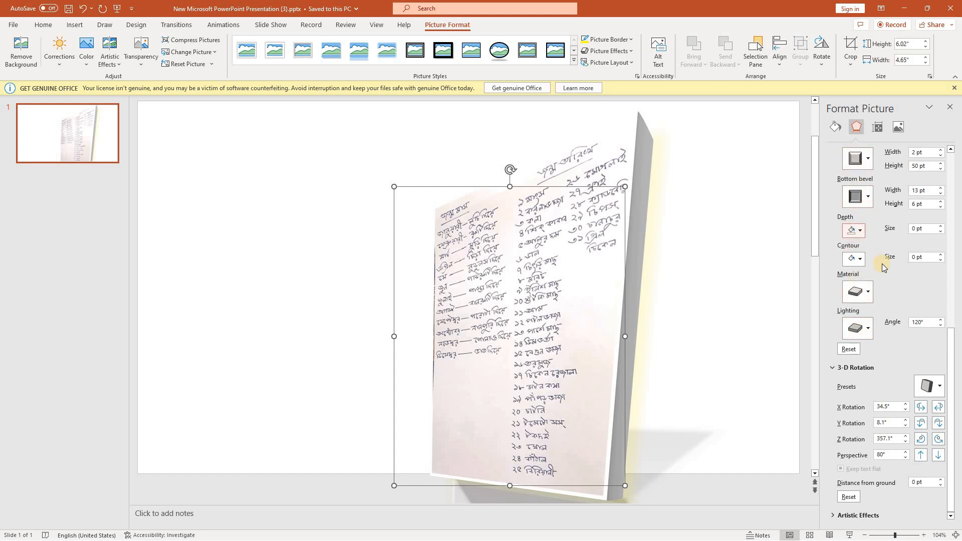
left_click(854, 230)
left_click(874, 260)
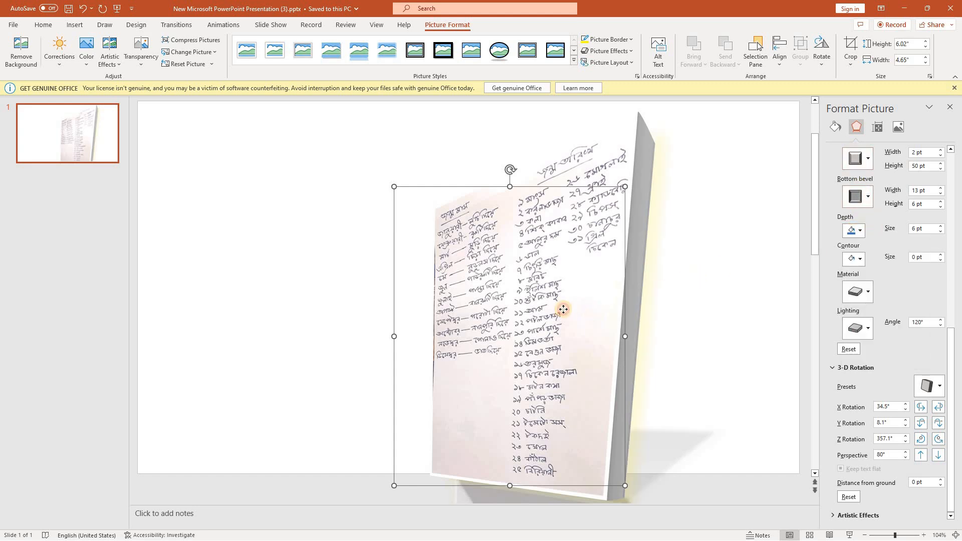
Remove the picture's top bevel and reposition the picture near the middle of the slide
left_click(857, 158)
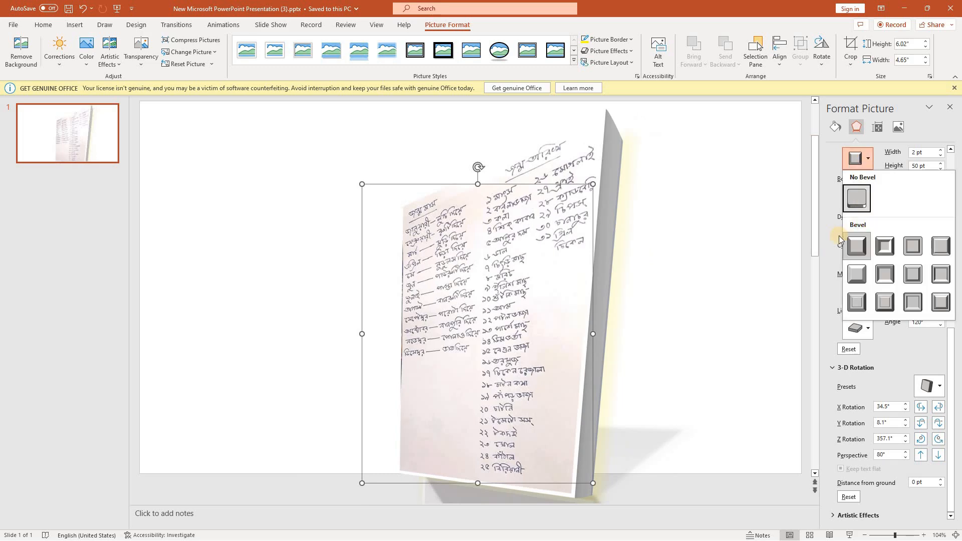
left_click(862, 203)
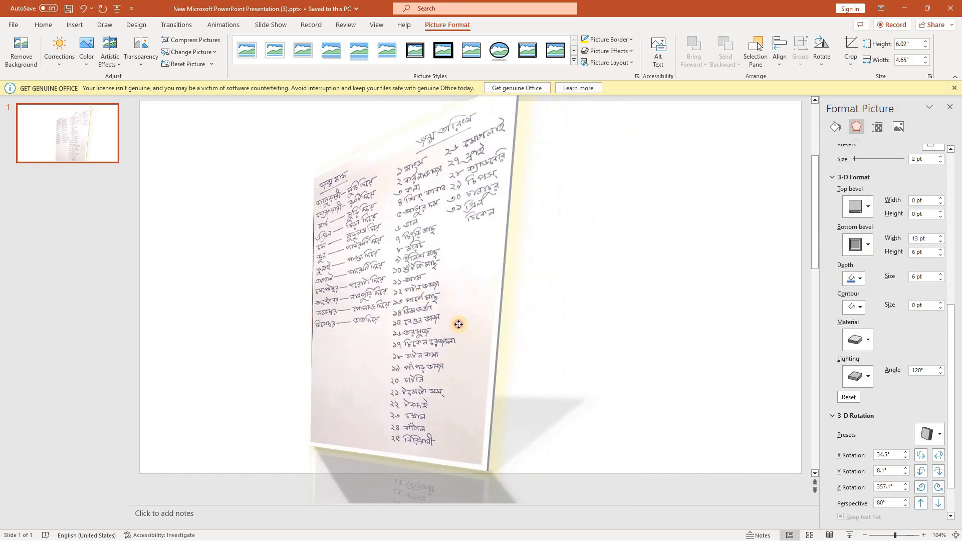
left_click_drag(441, 276, 483, 311)
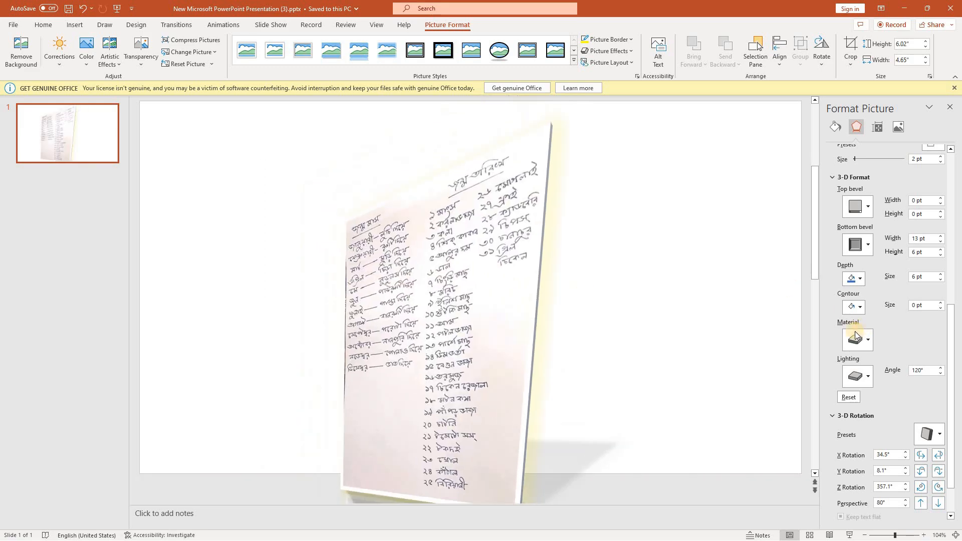
scroll(858, 331, "up", 2)
scroll(858, 331, "up", 3)
left_click_drag(483, 269, 506, 249)
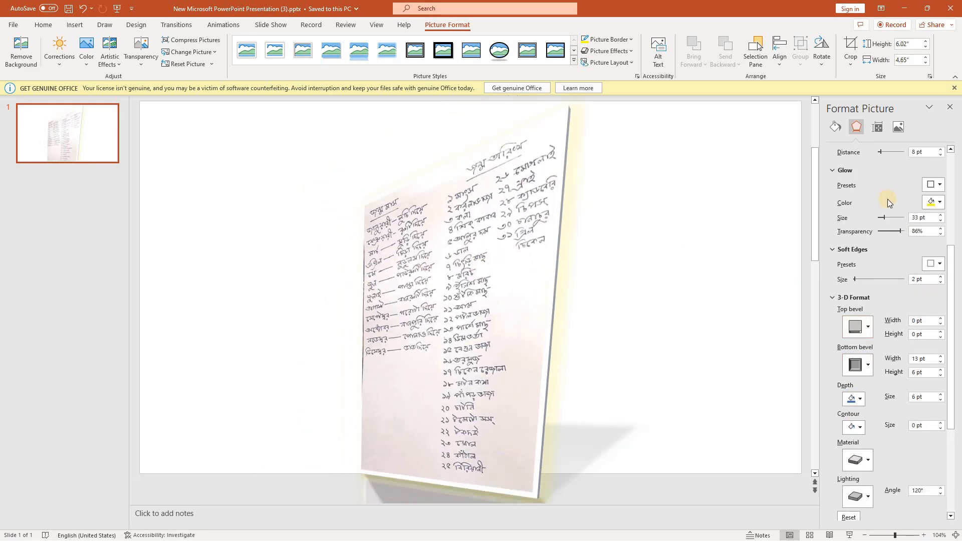
Adjust the tilt of the picture to a Y rotation of 3.1°
scroll(897, 415, "down", 5)
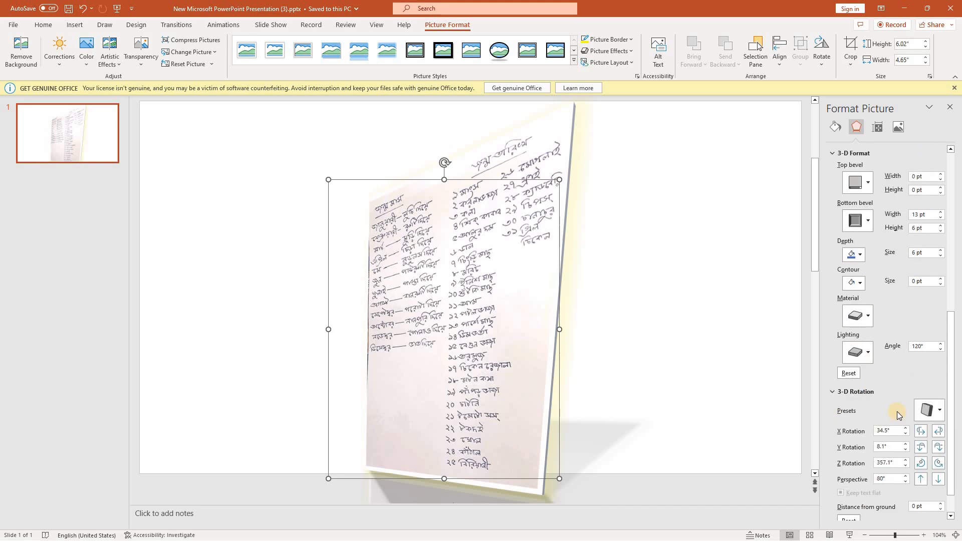
scroll(922, 415, "down", 1)
left_click(924, 425)
left_click(924, 425)
left_click(923, 425)
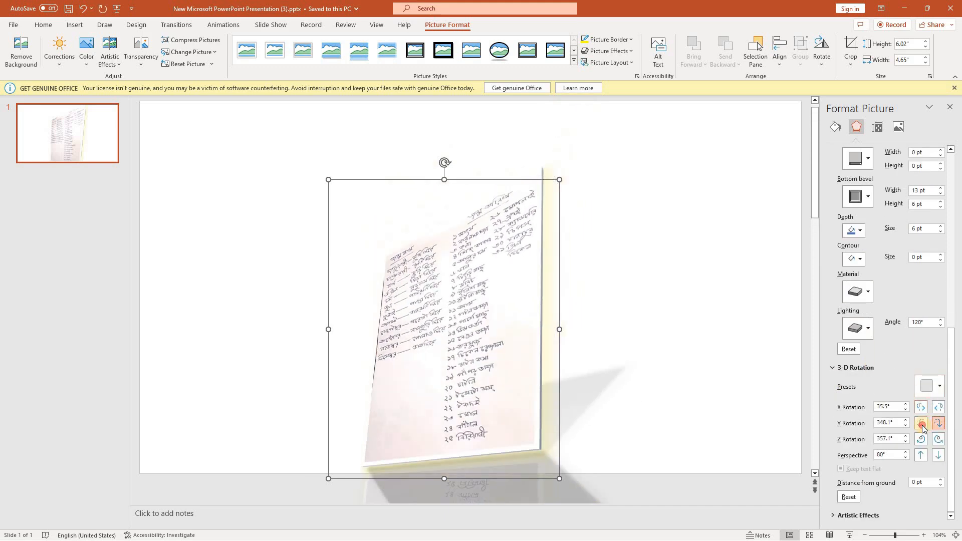
left_click(923, 425)
Turn the picture in steps to a Z rotation of 242.1°
left_click(924, 441)
left_click(923, 442)
left_click(923, 442)
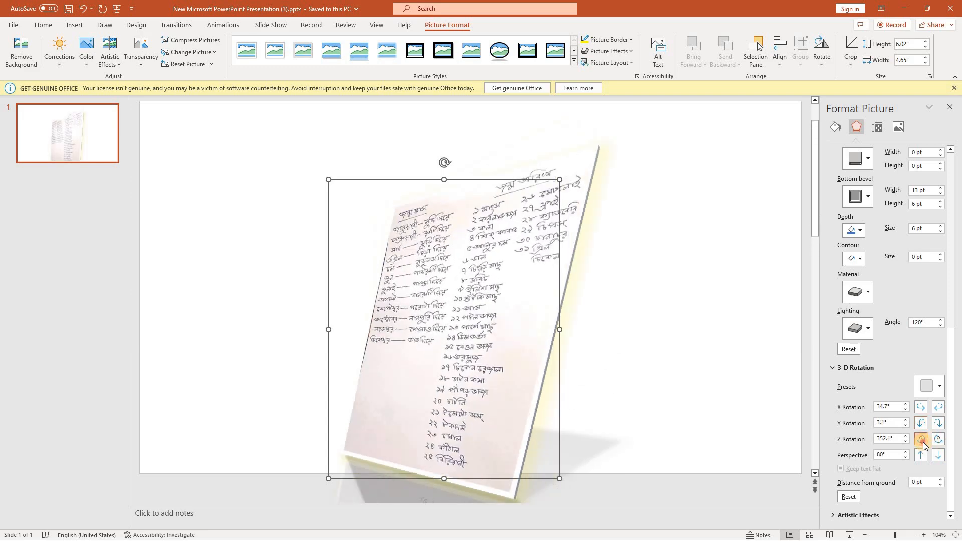
left_click(923, 442)
left_click(923, 442)
left_click(923, 442)
left_click(923, 442)
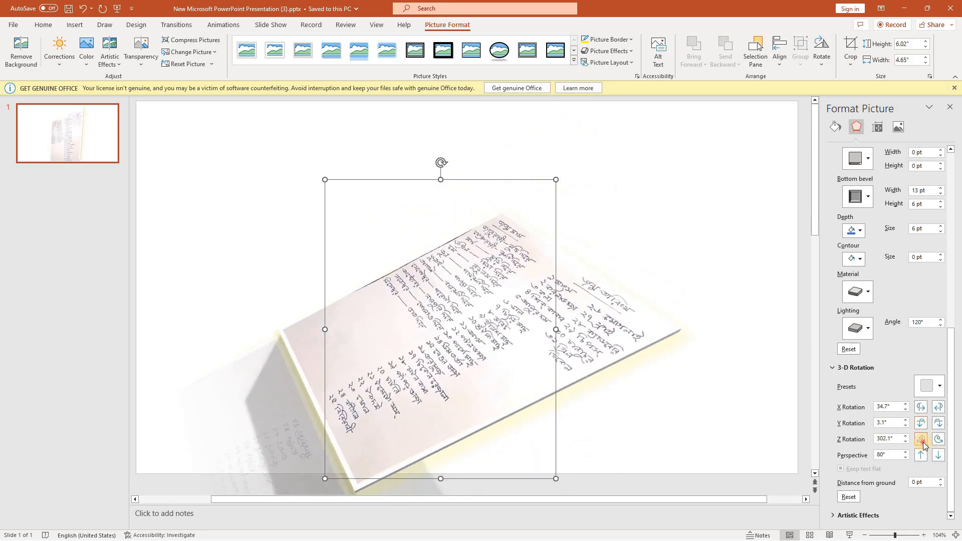
left_click(923, 443)
left_click(923, 442)
left_click(923, 442)
left_click(923, 442)
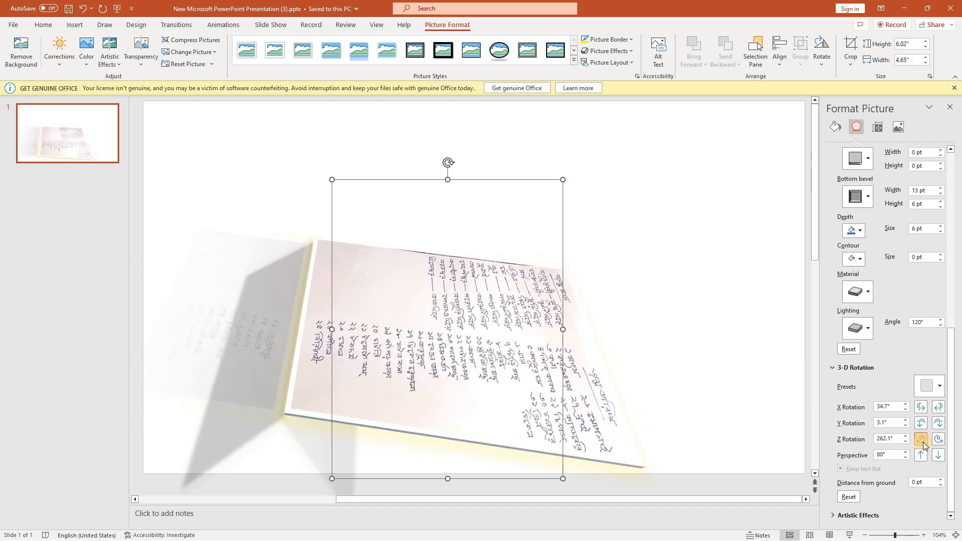
left_click(923, 442)
left_click(923, 442)
left_click(923, 442)
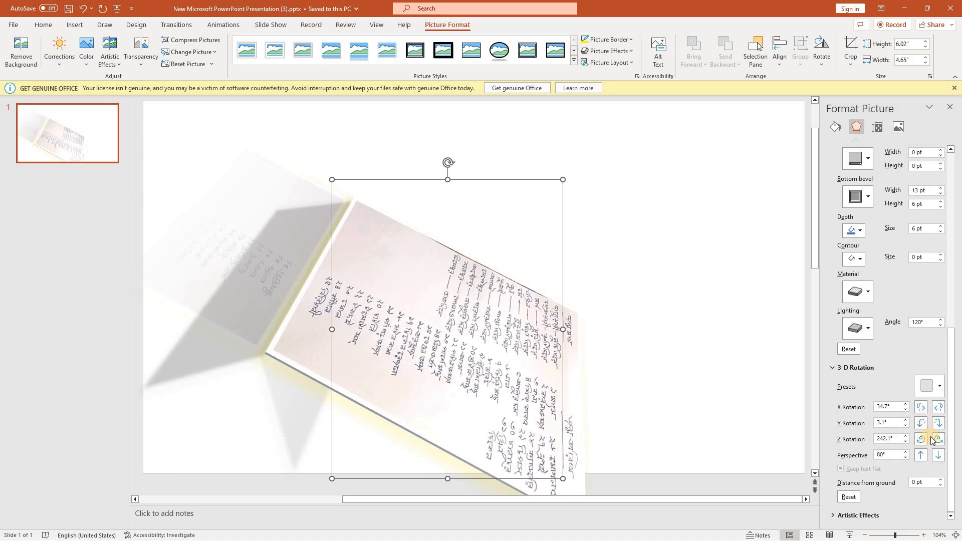
Increase the perspective of the picture's 3-D rotation to 105°
left_click(937, 457)
left_click(936, 458)
left_click(936, 457)
left_click(936, 457)
left_click(936, 457)
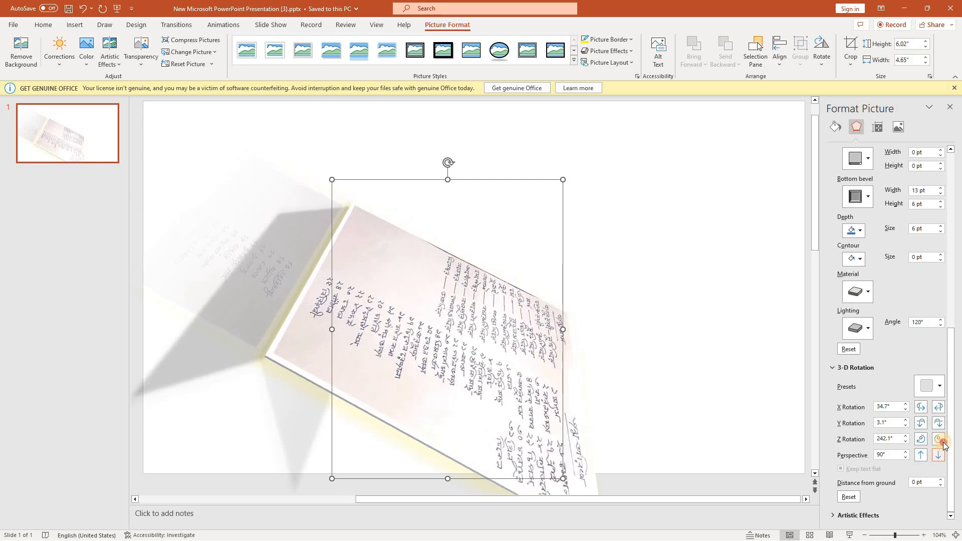
Turn the picture back towards upright, to a Z rotation of about 352°
left_click(943, 441)
left_click(938, 439)
left_click(939, 439)
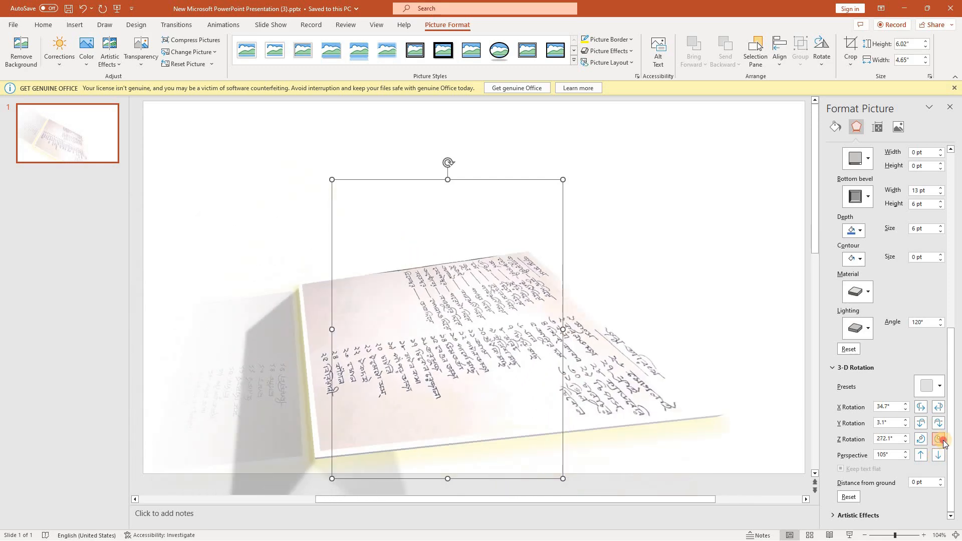
left_click(938, 439)
left_click(938, 439)
left_click(939, 439)
left_click(938, 440)
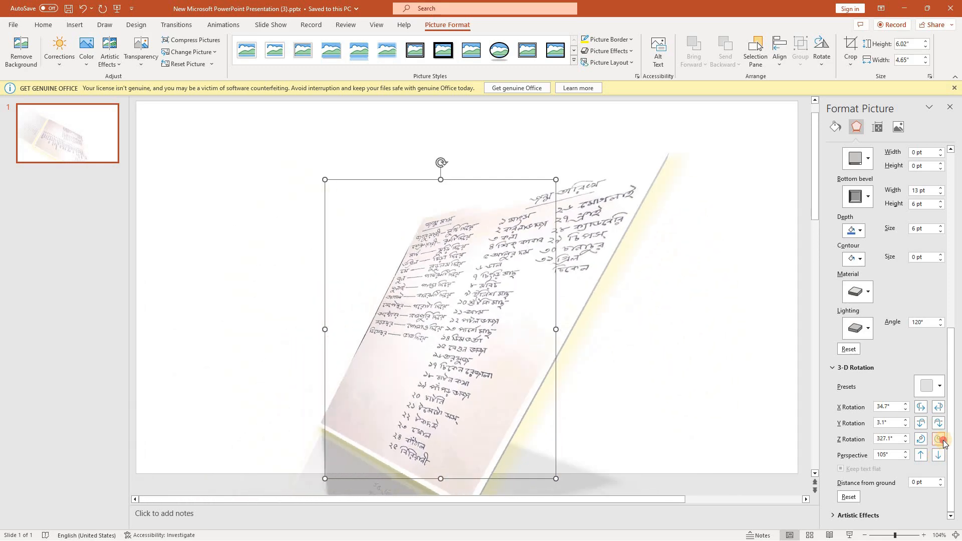
left_click(939, 439)
left_click(939, 439)
left_click(938, 439)
Turn the picture to face forward by reducing its X rotation to about 0.8°
left_click(939, 410)
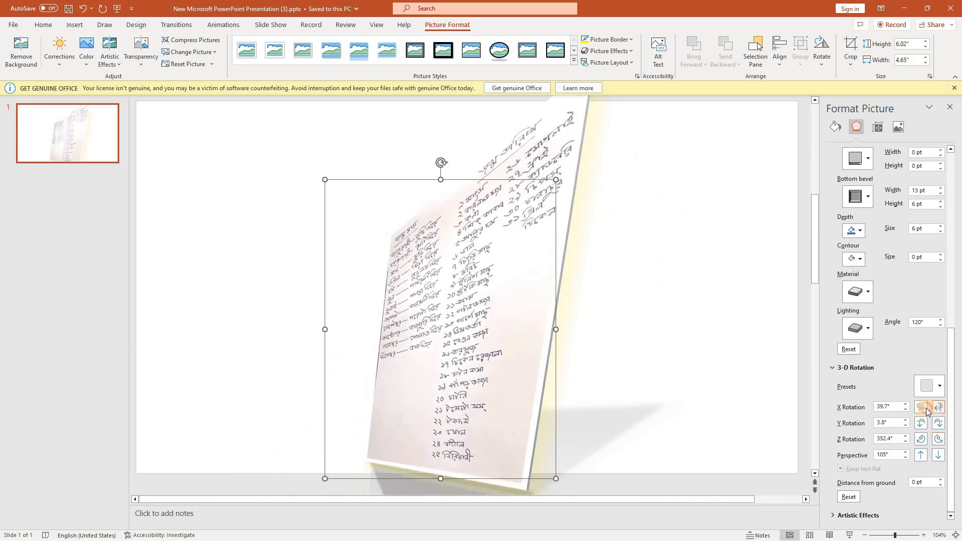
left_click(923, 409)
left_click(923, 408)
left_click(923, 409)
left_click(923, 409)
left_click(923, 409)
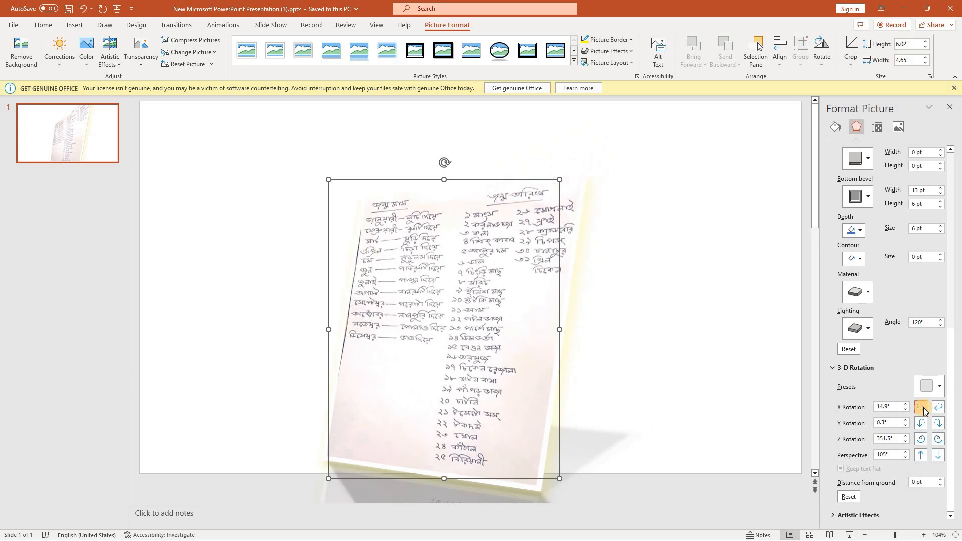
left_click(923, 408)
Adjust the picture's Y rotation to 3° and its Z rotation to 346.7°
left_click(937, 426)
left_click(938, 424)
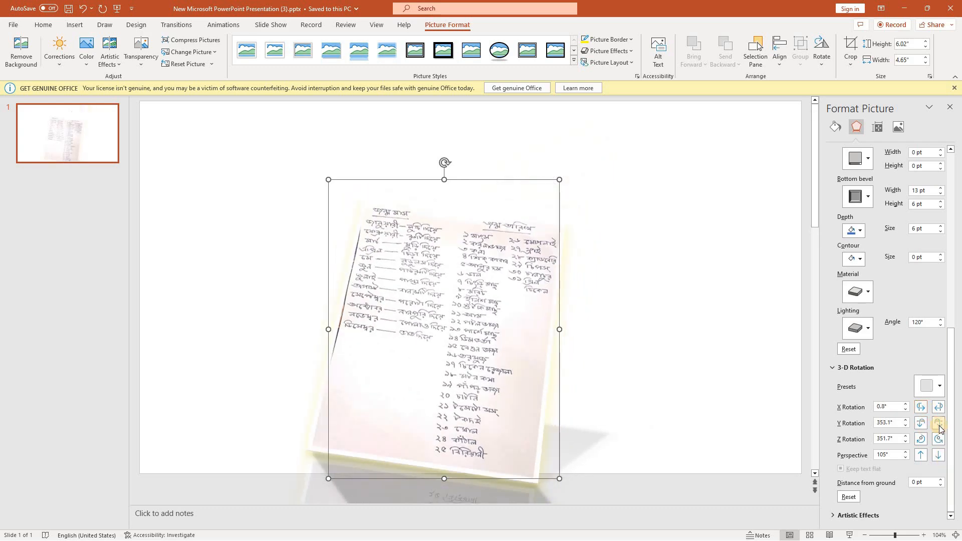
left_click(938, 425)
left_click(937, 425)
left_click(919, 425)
left_click(919, 425)
left_click(923, 440)
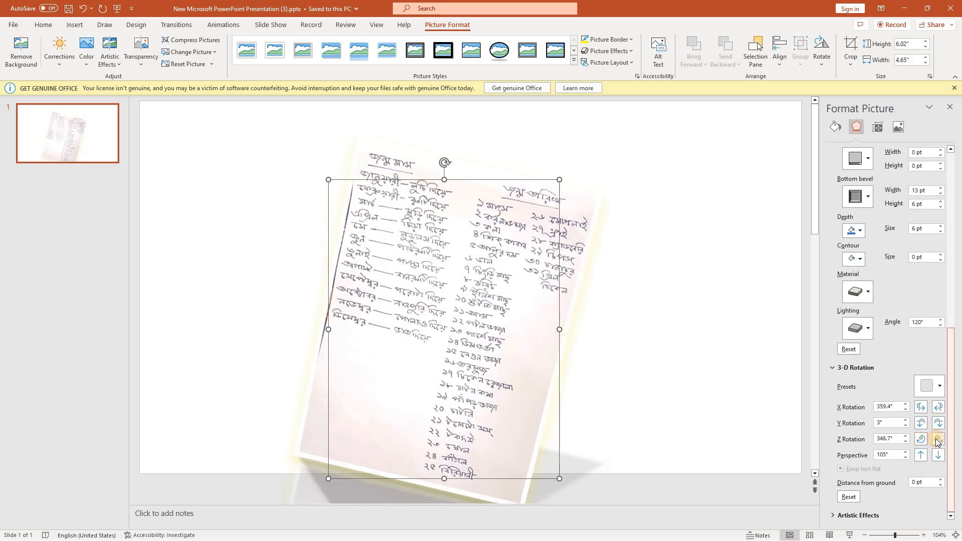
Straighten the picture to a Z rotation of 1.7° and move it up and slightly right on the slide
left_click(938, 439)
left_click(937, 439)
left_click(937, 439)
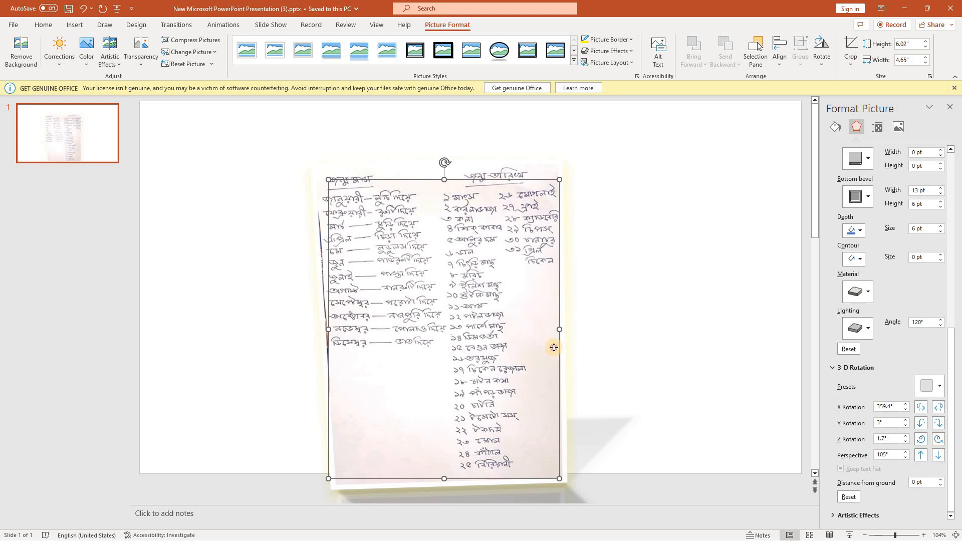
left_click_drag(553, 347, 583, 302)
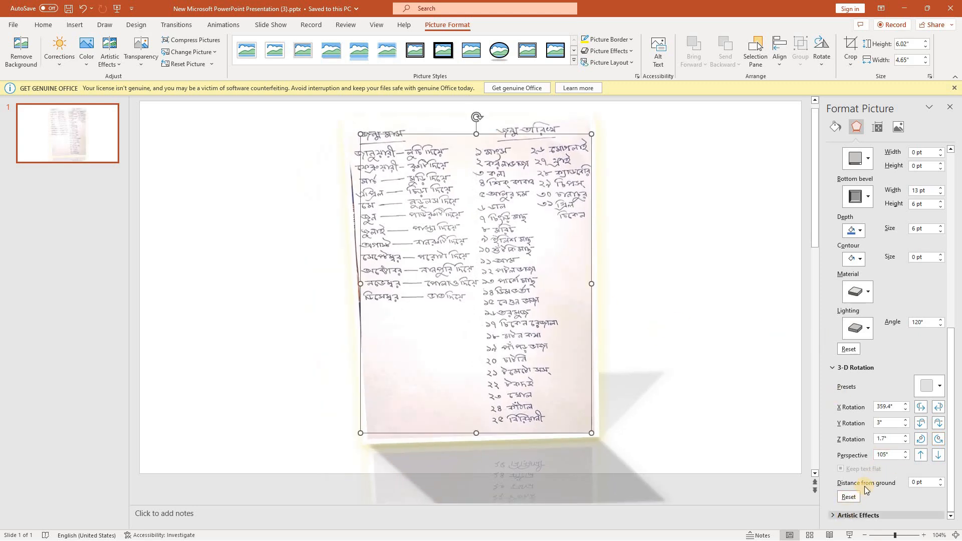
Look over the available artistic effects and the picture's other formatting categories for size, position and picture adjustments
left_click(871, 515)
left_click(931, 496)
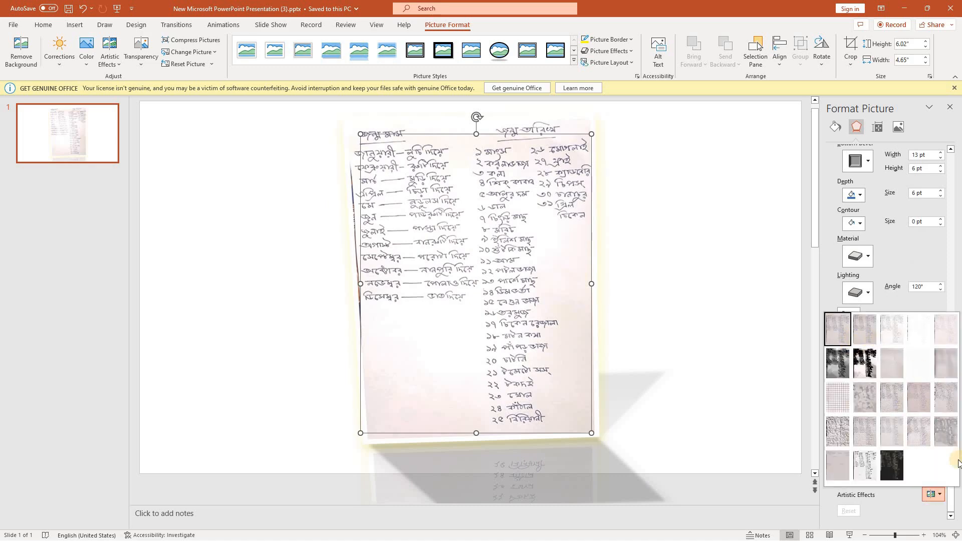
left_click(930, 513)
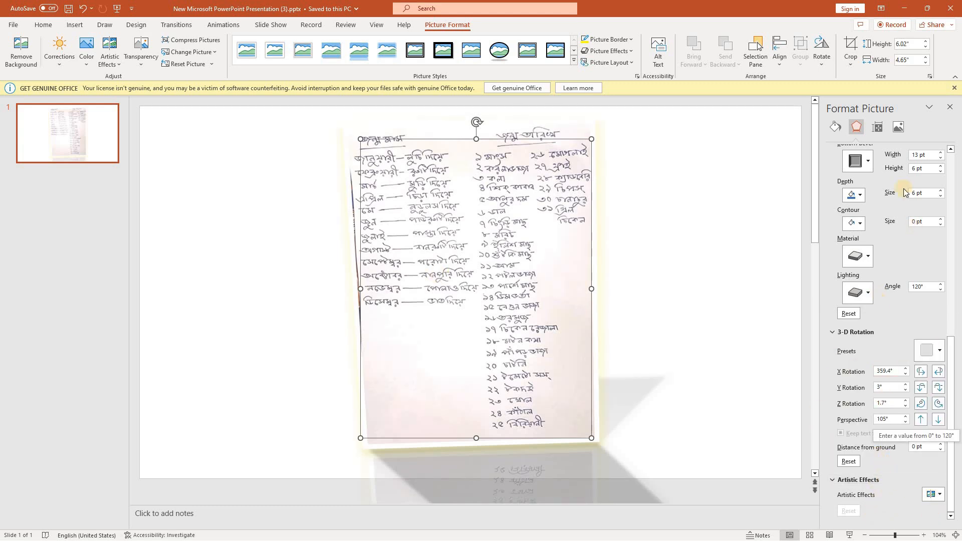
scroll(899, 235, "up", 5)
scroll(889, 286, "up", 6)
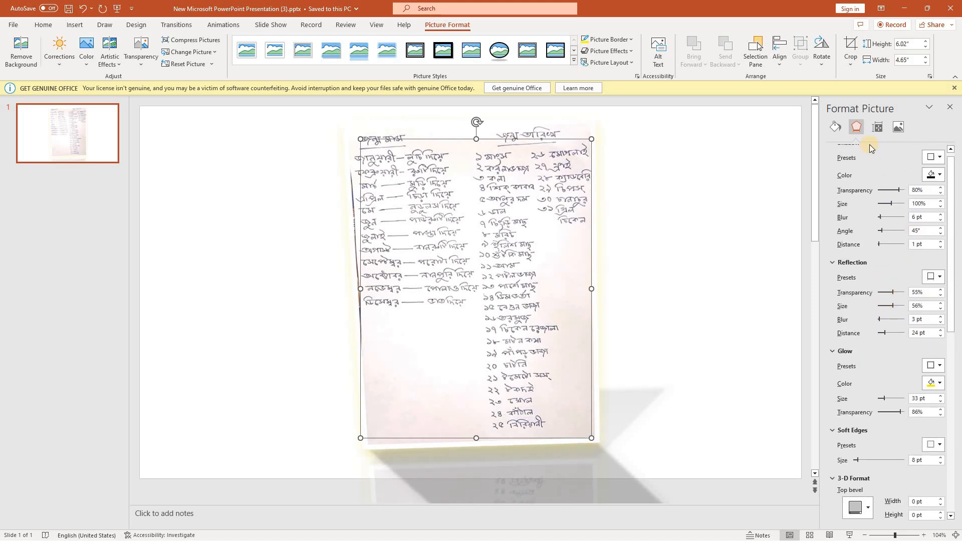
scroll(864, 178, "up", 1)
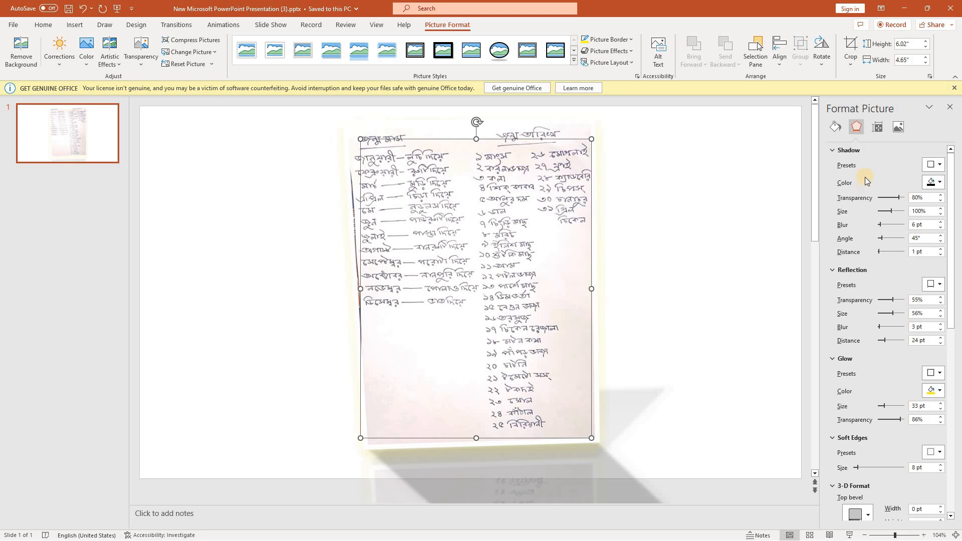
left_click(877, 126)
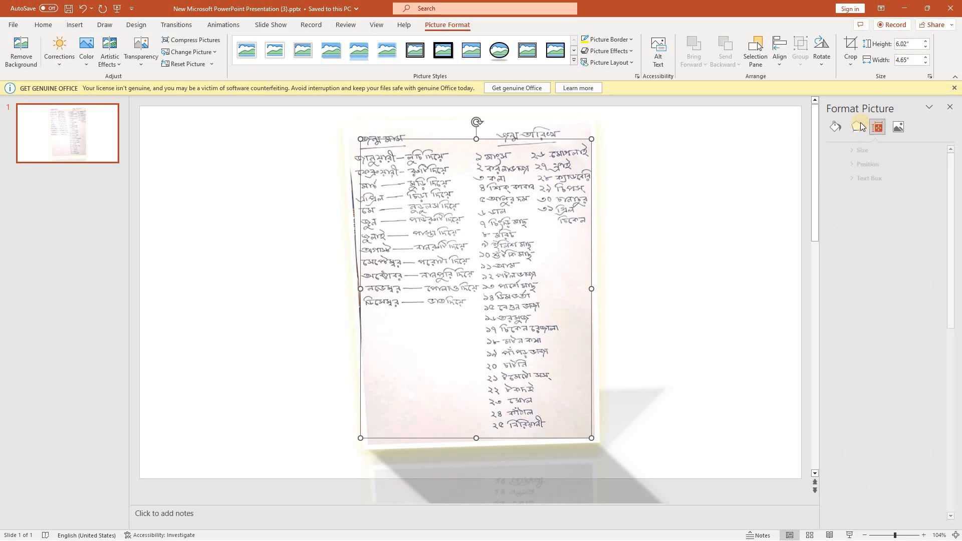
left_click(898, 127)
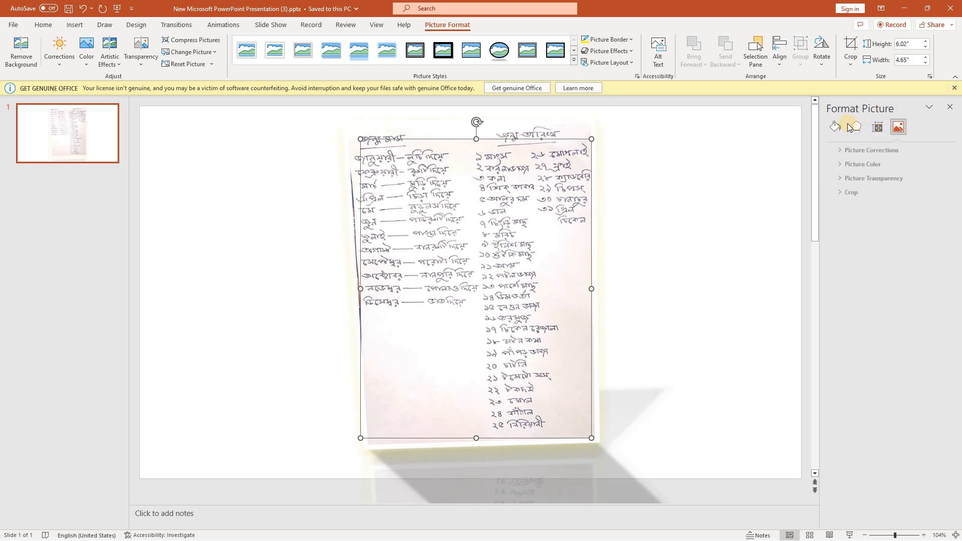
left_click(856, 127)
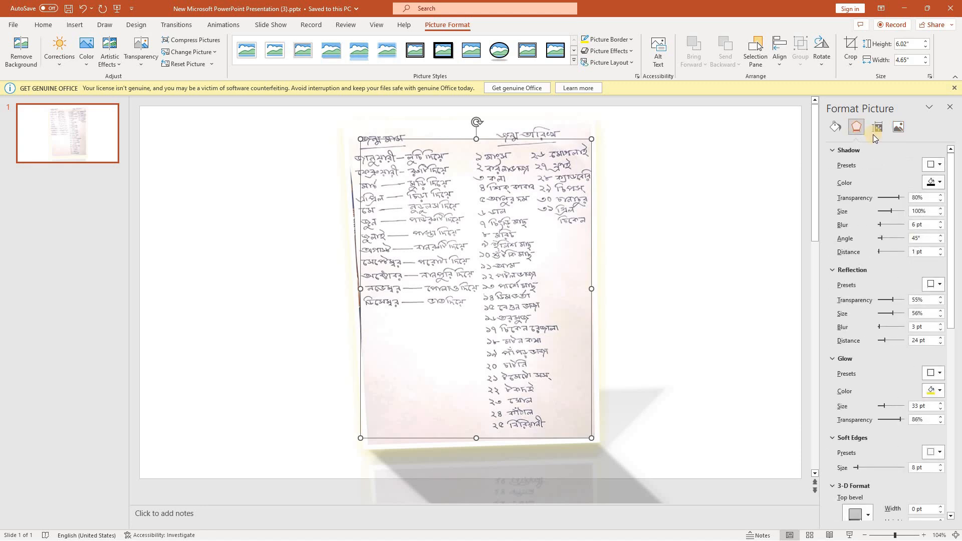
Reposition the picture slightly right of the slide's centre, with its upper edge close to the top of the slide
left_click_drag(506, 272, 584, 273)
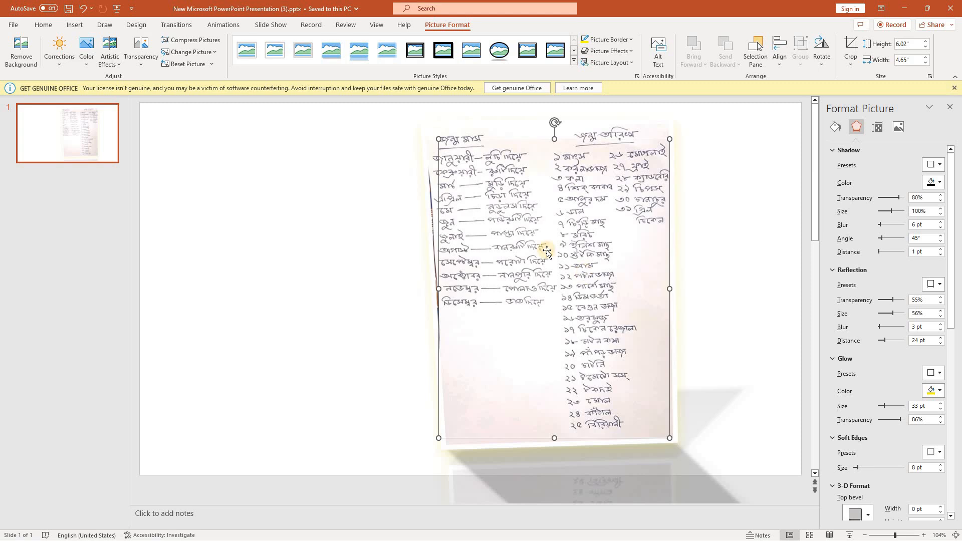
left_click_drag(598, 276, 550, 266)
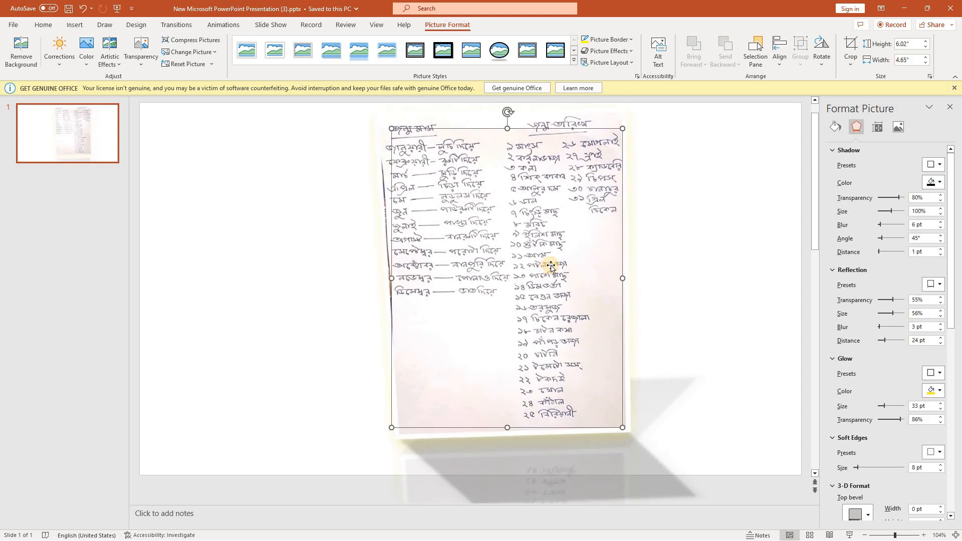